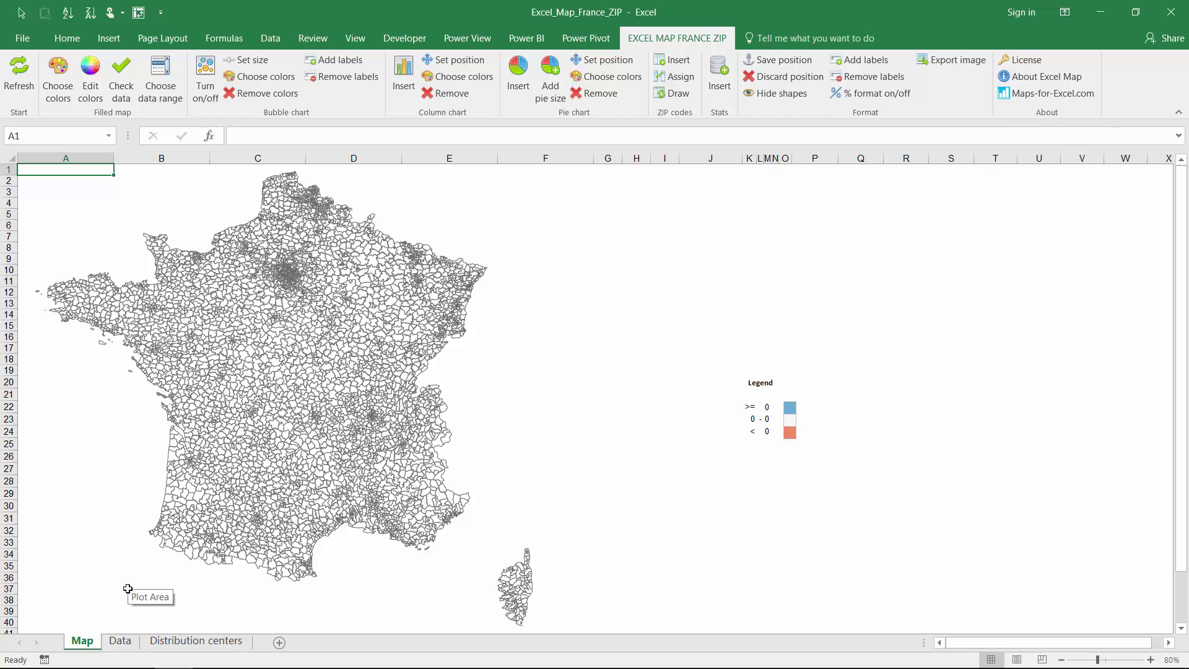
Step: Review the center coordinates and the Distribution Center, Post code and Value columns on the Distribution centers sheet
{"action": "left_click", "coordinate": [167, 640]}
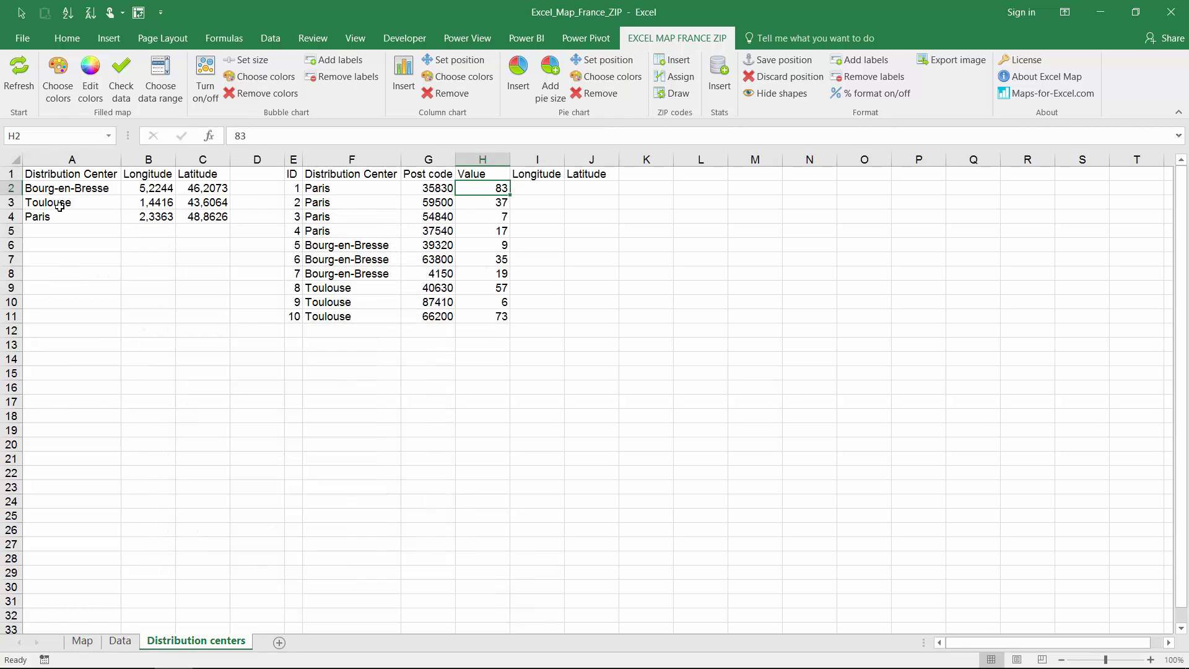
{"action": "left_click_drag", "start_coordinate": [50, 174], "coordinate": [166, 215]}
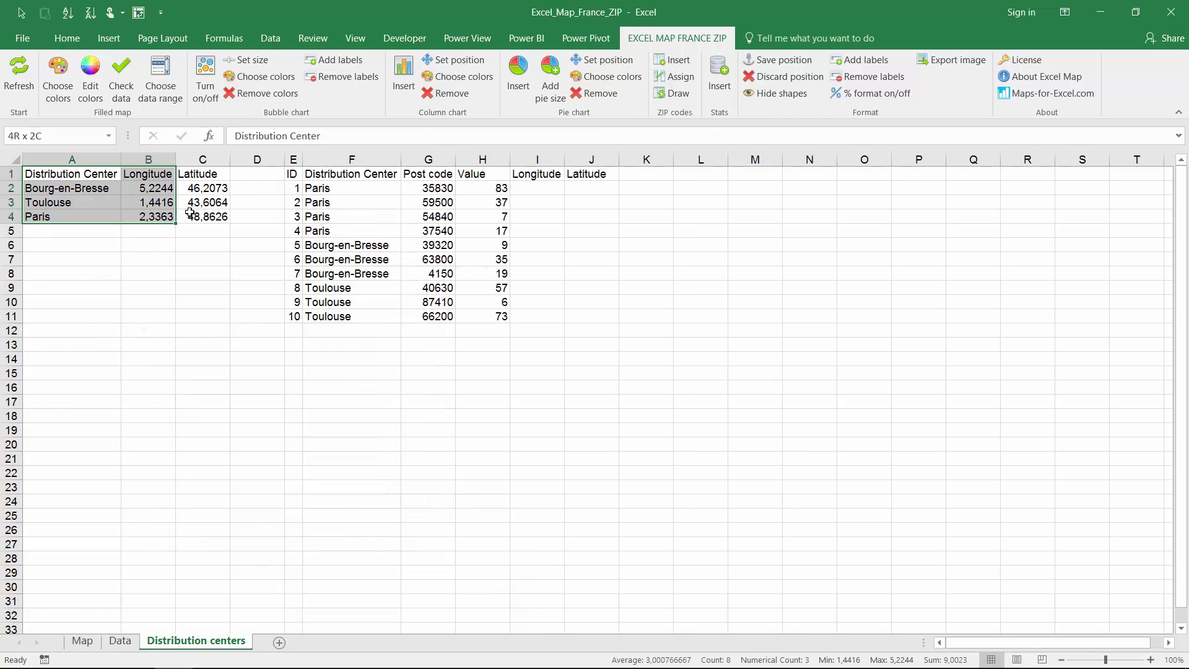
{"action": "left_click", "coordinate": [57, 178]}
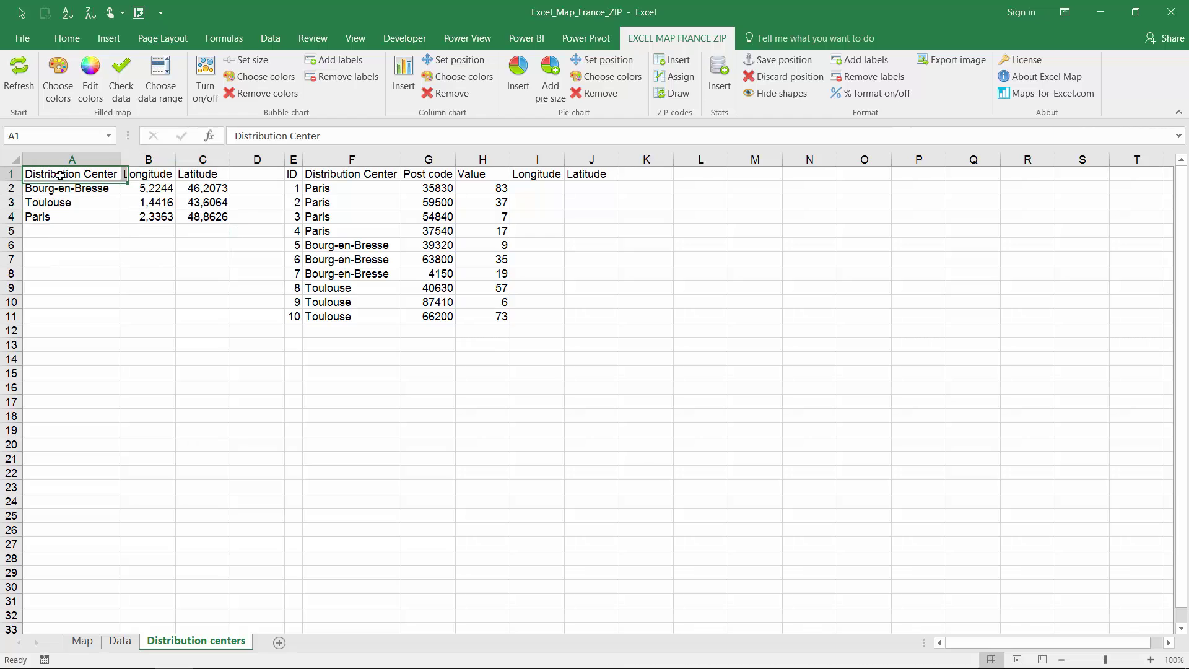
{"action": "left_click", "coordinate": [338, 177]}
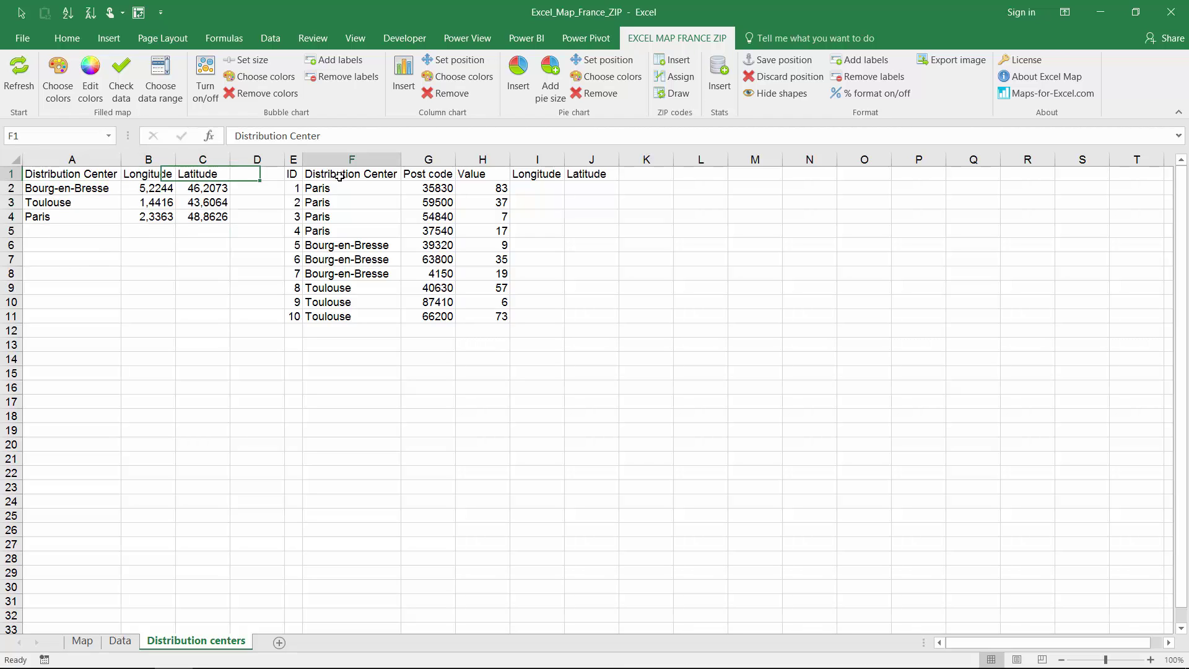
{"action": "left_click", "coordinate": [413, 175]}
{"action": "left_click", "coordinate": [469, 175]}
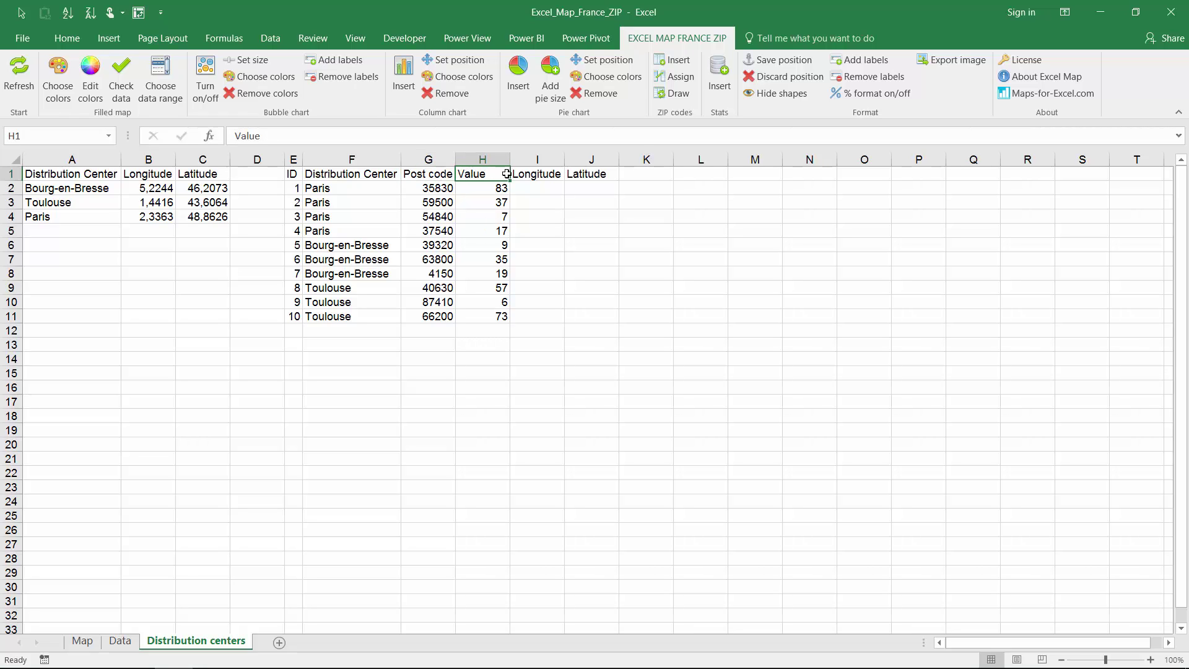
Step: Insert the ZIP code sheets and copy the post codes and values in G2:H11 to the ZIP sheet from A2
{"action": "left_click", "coordinate": [681, 65]}
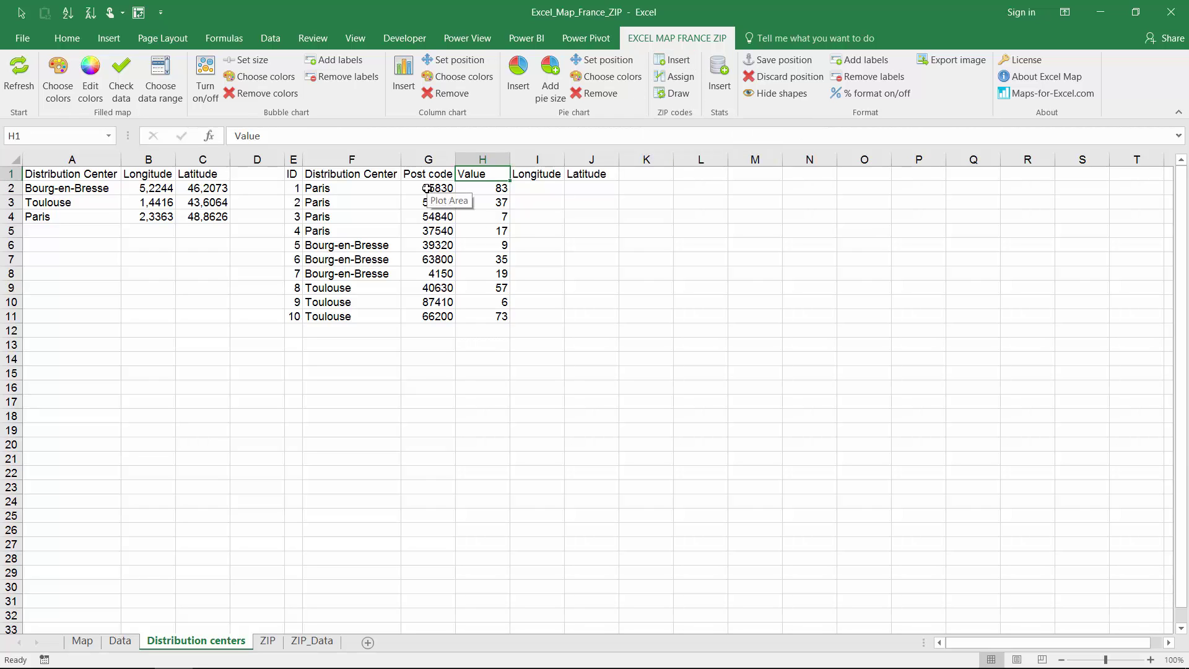
{"action": "left_click_drag", "start_coordinate": [435, 188], "coordinate": [480, 311]}
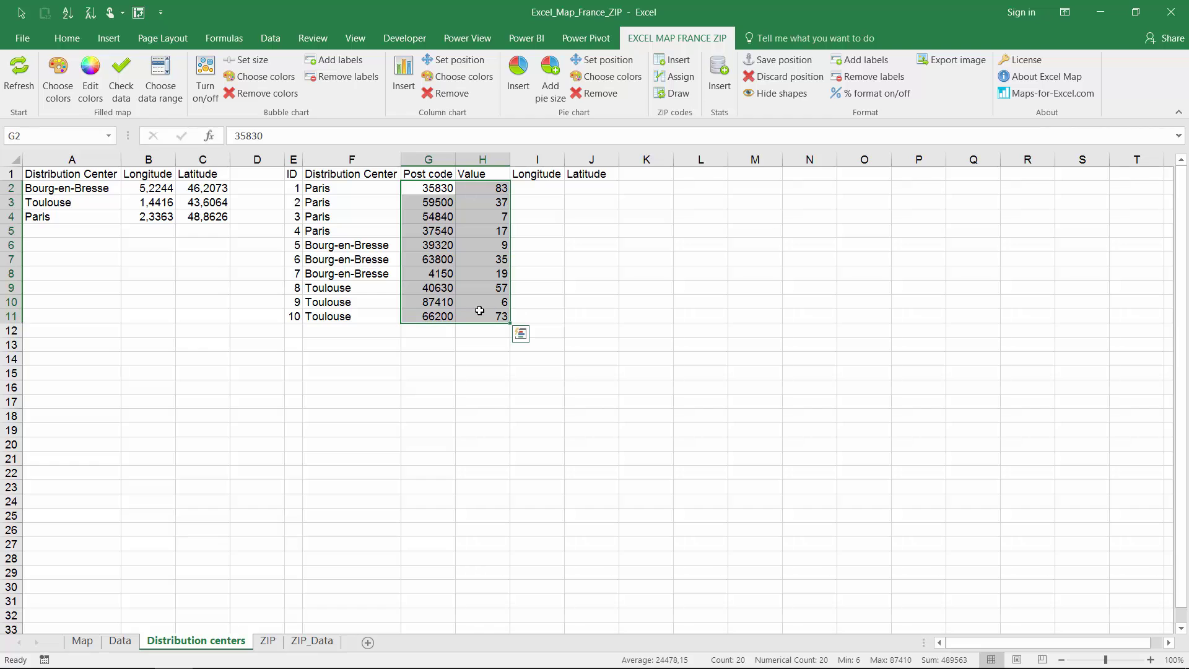
{"action": "key", "text": "ctrl+c"}
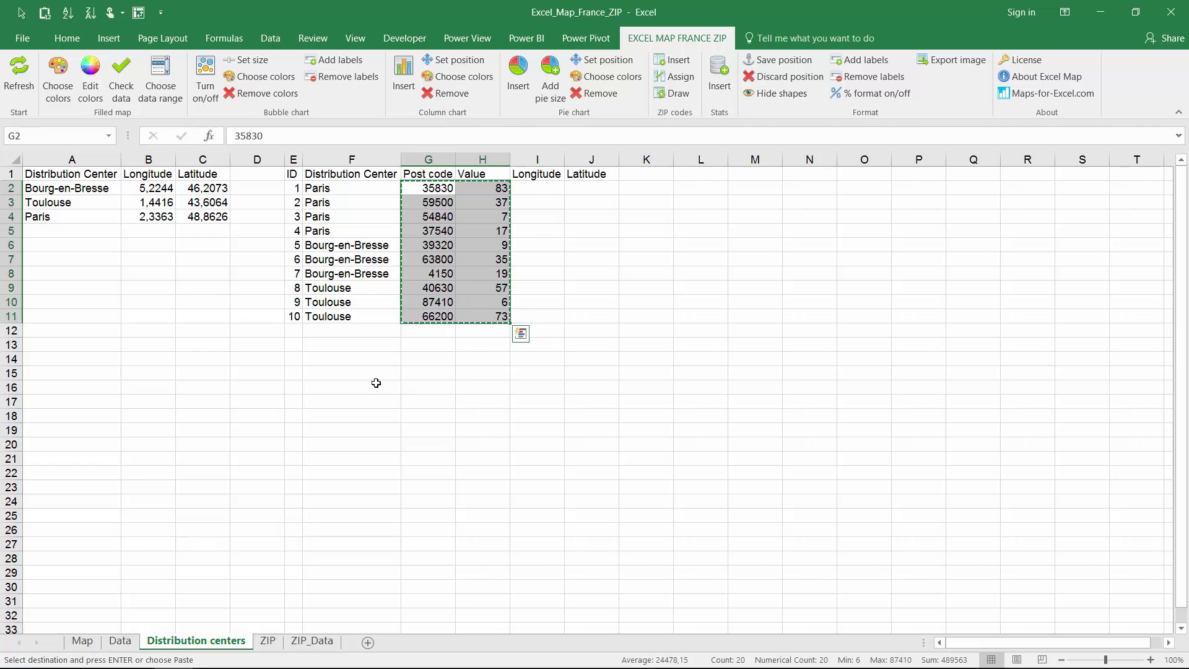
{"action": "left_click", "coordinate": [268, 641]}
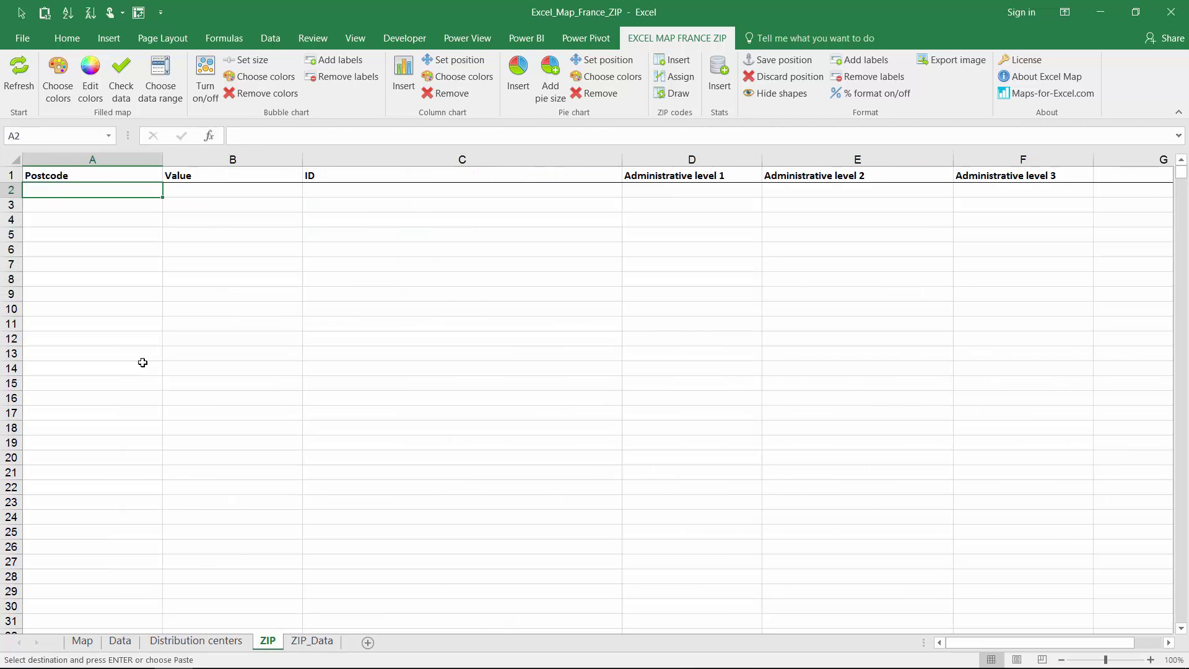
{"action": "key", "text": "ctrl+v"}
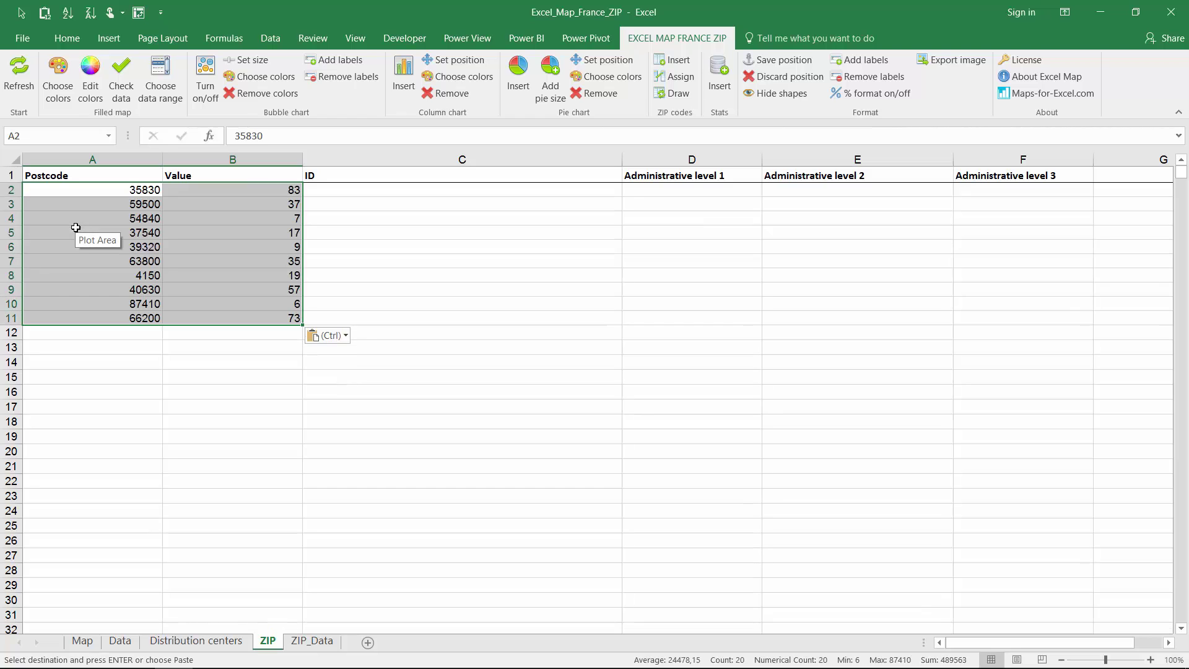
Step: Assign the pasted postcodes on the ZIP sheet to the map areas and dismiss the results message
{"action": "left_click", "coordinate": [198, 194]}
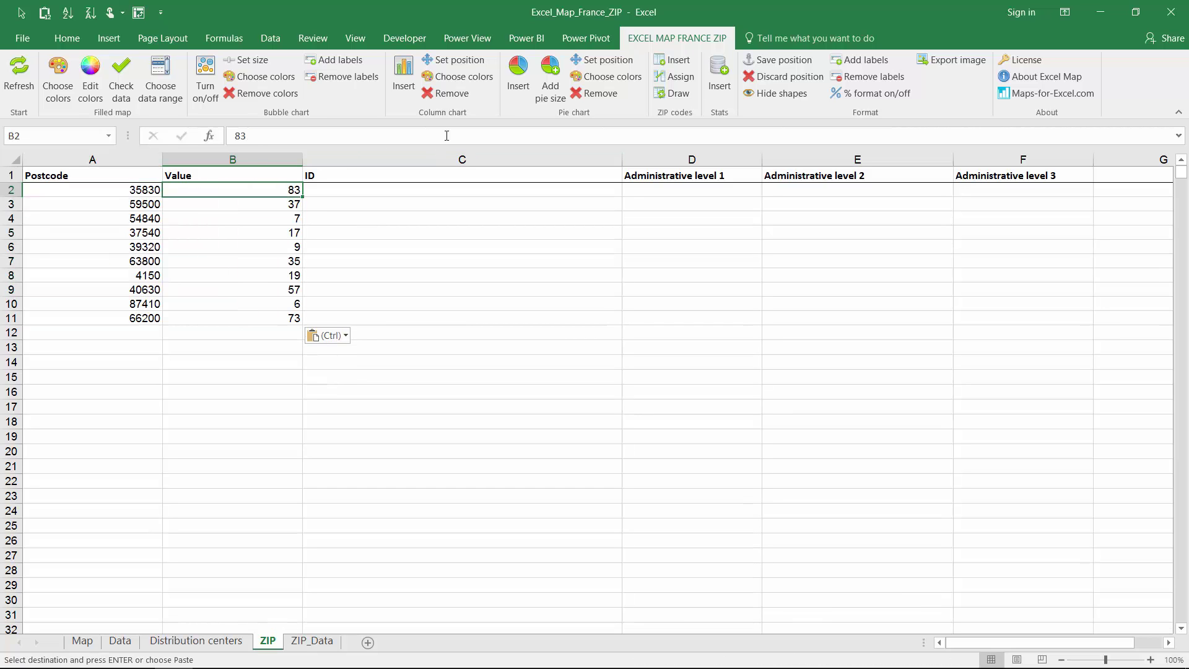
{"action": "left_click", "coordinate": [668, 77]}
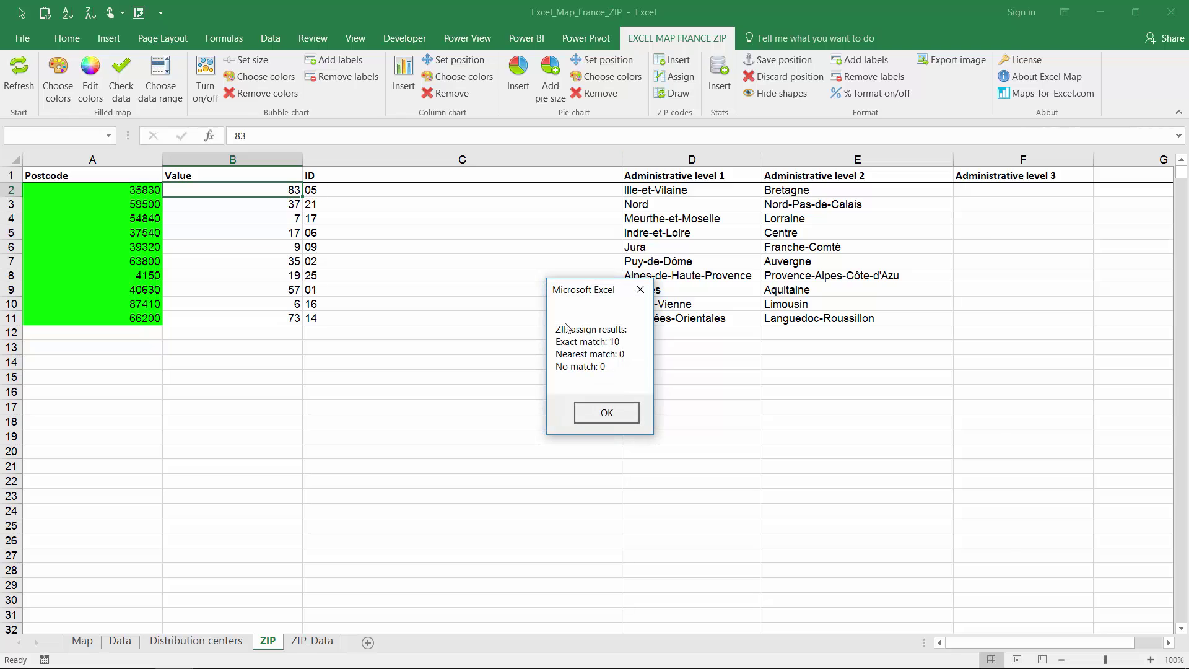
{"action": "left_click", "coordinate": [597, 408]}
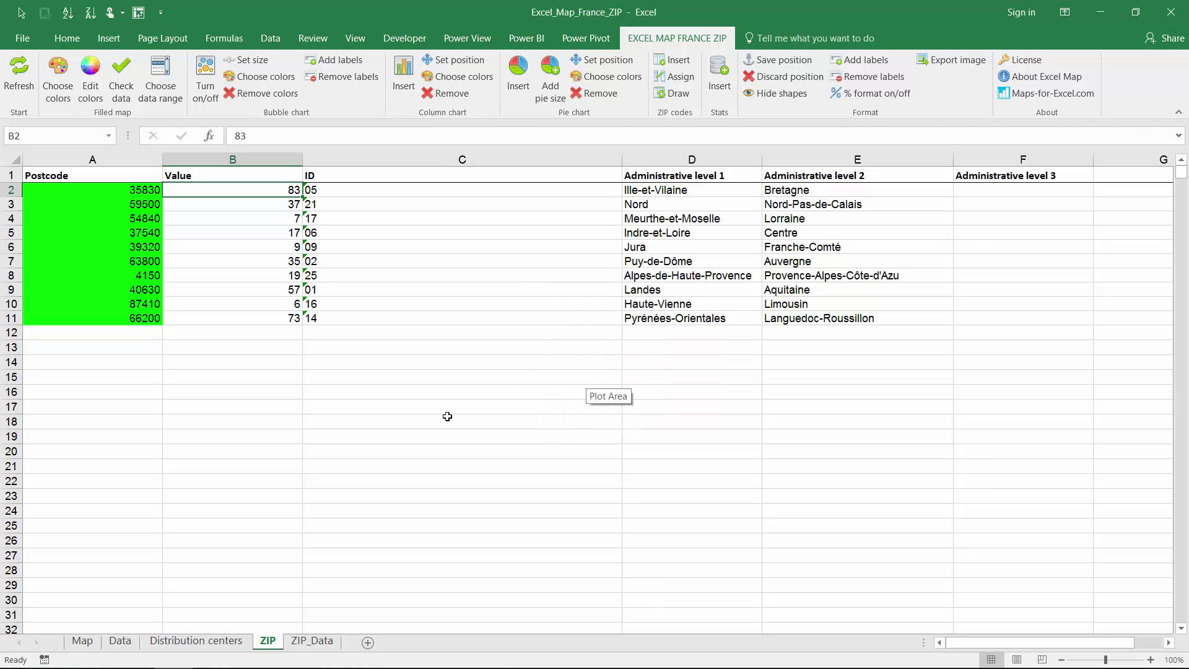
Step: Copy the Value column of the Data sheet over column H and rename the header in H1 to "Bubble size"
{"action": "left_click", "coordinate": [116, 642]}
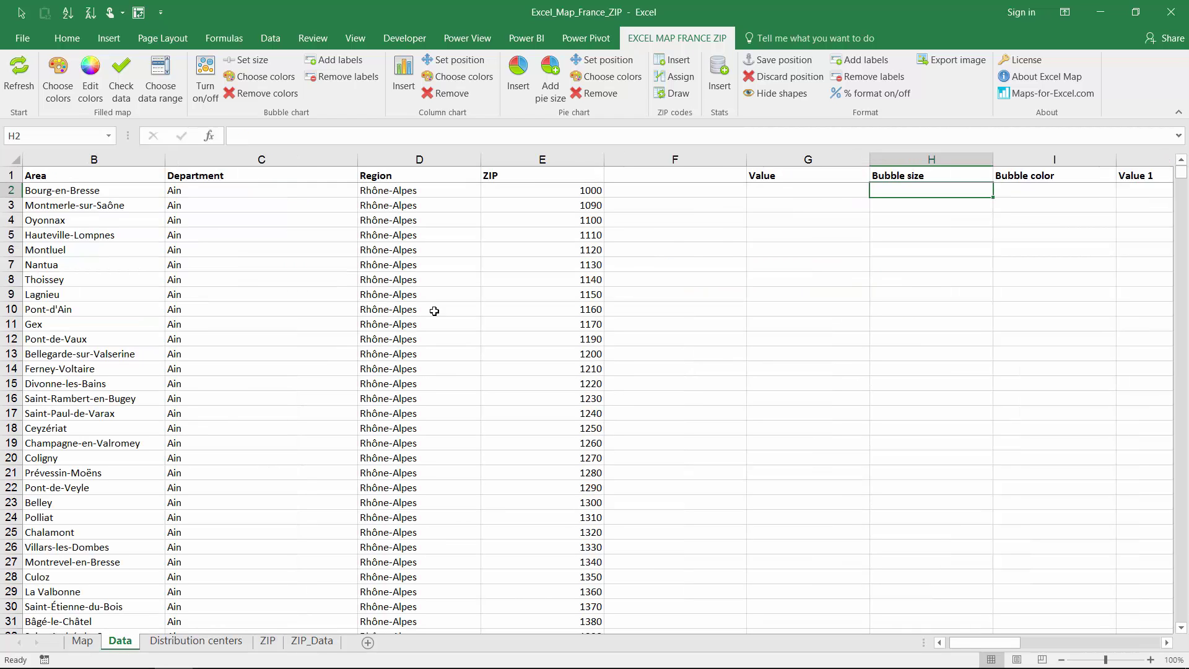
{"action": "left_click", "coordinate": [797, 162]}
{"action": "key", "text": "ctrl+c"}
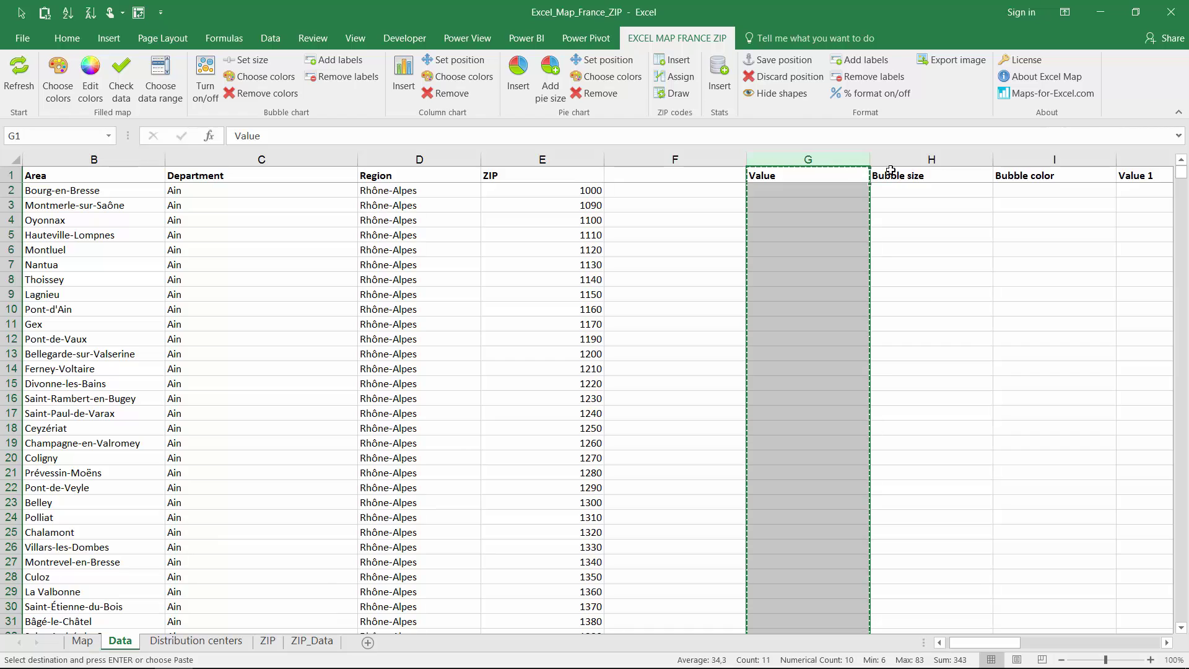
{"action": "left_click", "coordinate": [907, 160]}
{"action": "key", "text": "ctrl+v"}
{"action": "left_click", "coordinate": [906, 174]}
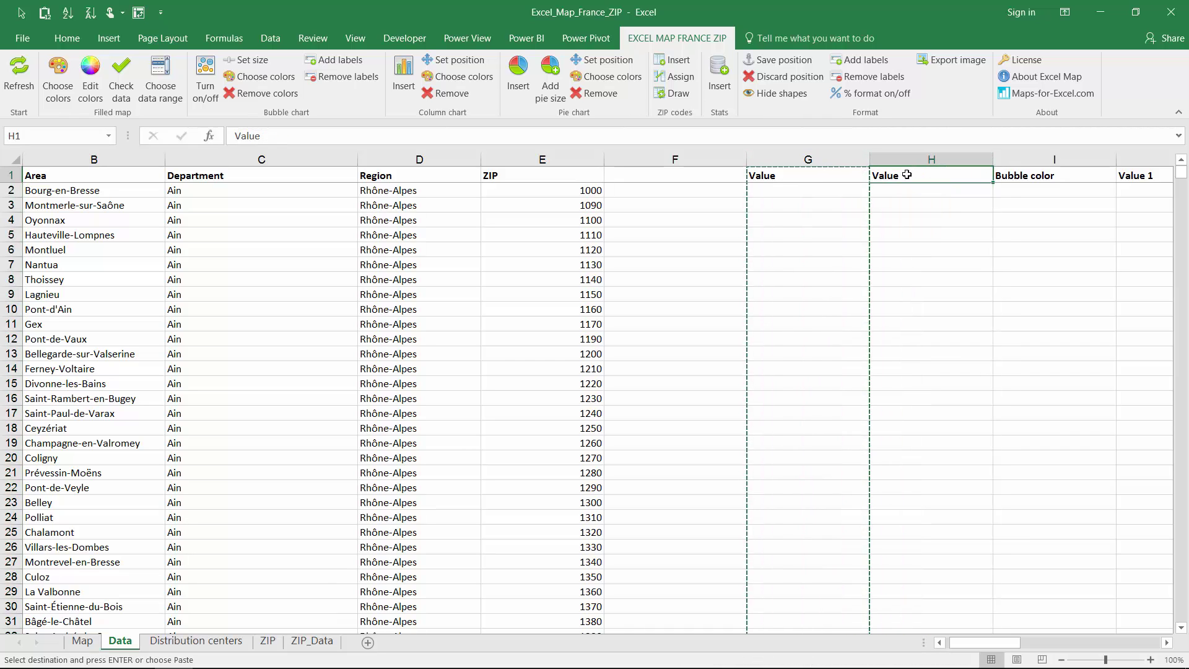
{"action": "type", "text": "Bubble size"}
{"action": "key", "text": "Return"}
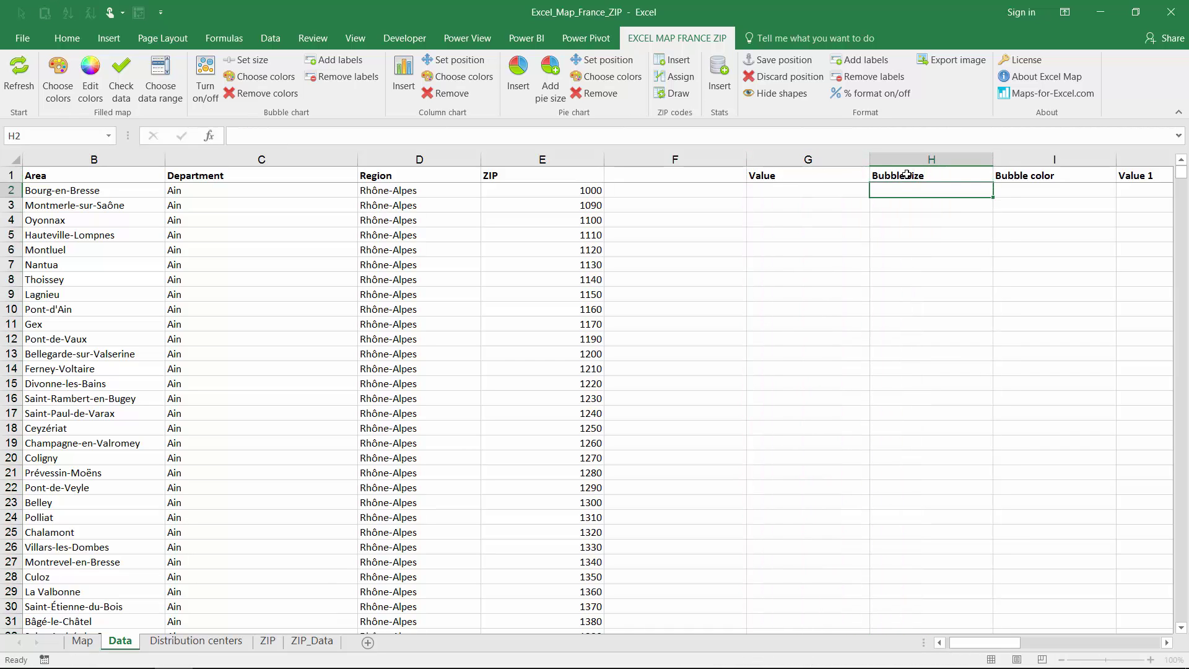
{"action": "left_click", "coordinate": [792, 202]}
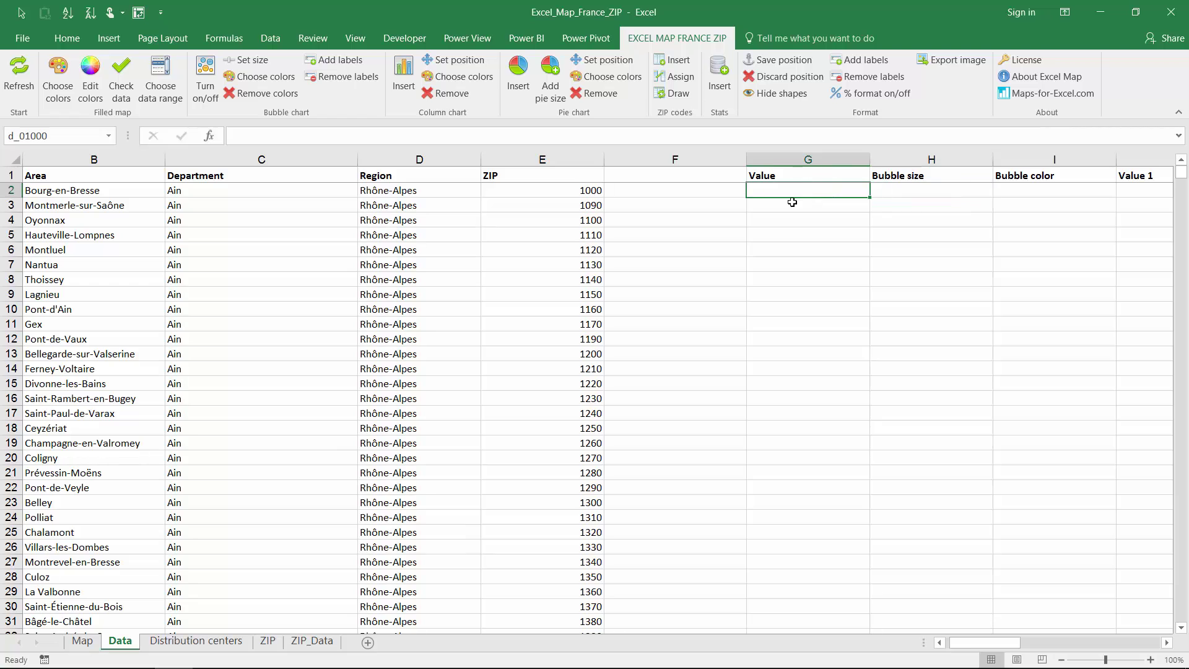
Step: Turn on the bubble chart on the Map sheet and enlarge its bubbles slightly
{"action": "left_click", "coordinate": [87, 642]}
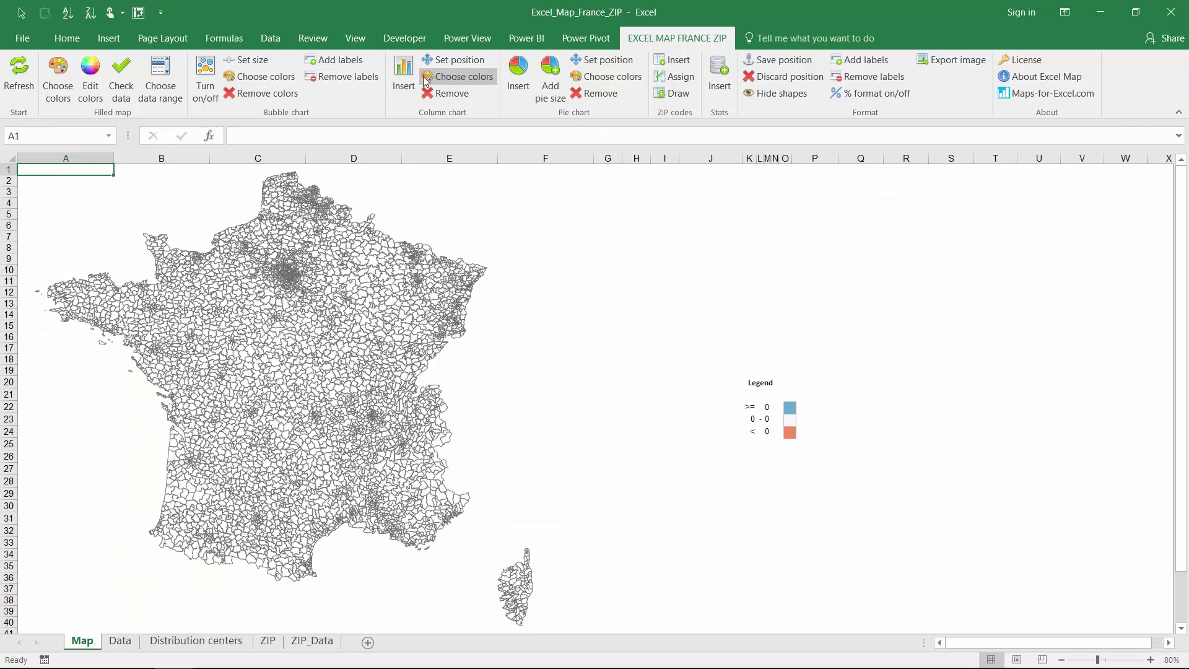
{"action": "left_click", "coordinate": [217, 78]}
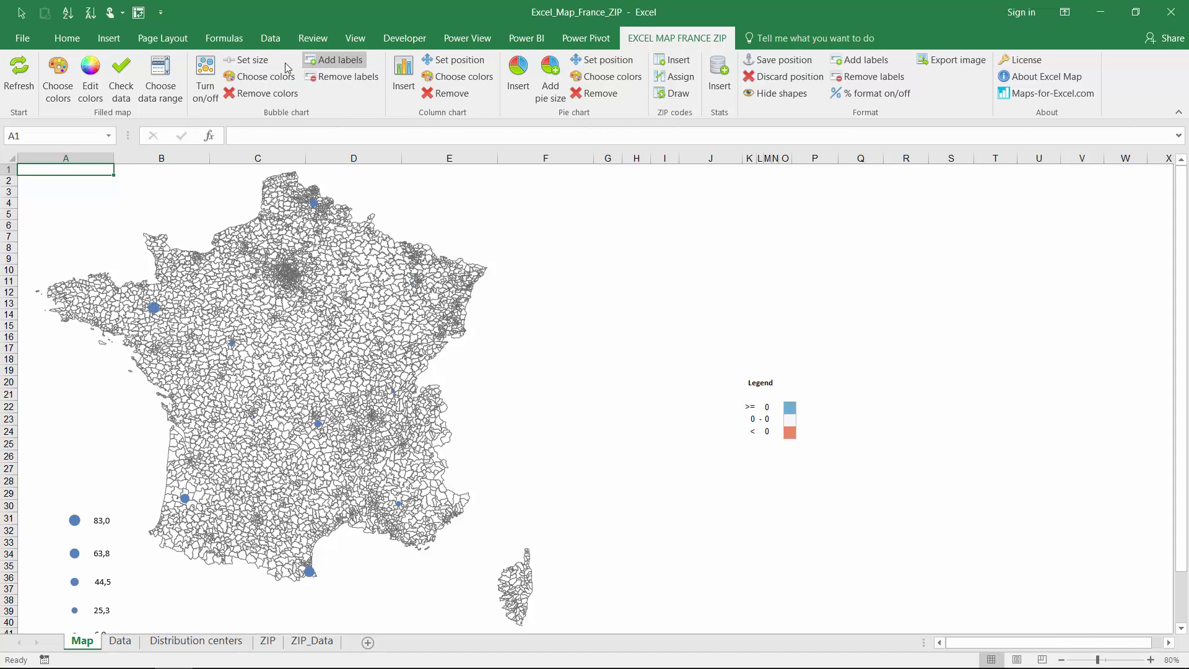
{"action": "left_click", "coordinate": [263, 60]}
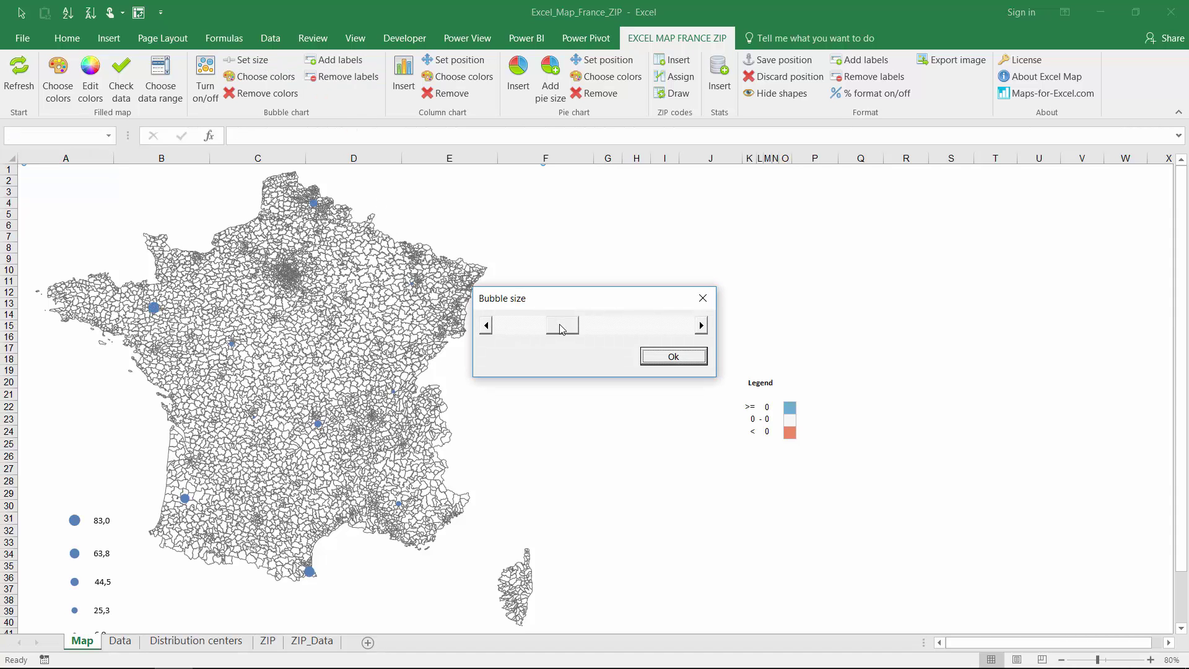
{"action": "left_click_drag", "start_coordinate": [562, 328], "coordinate": [581, 331]}
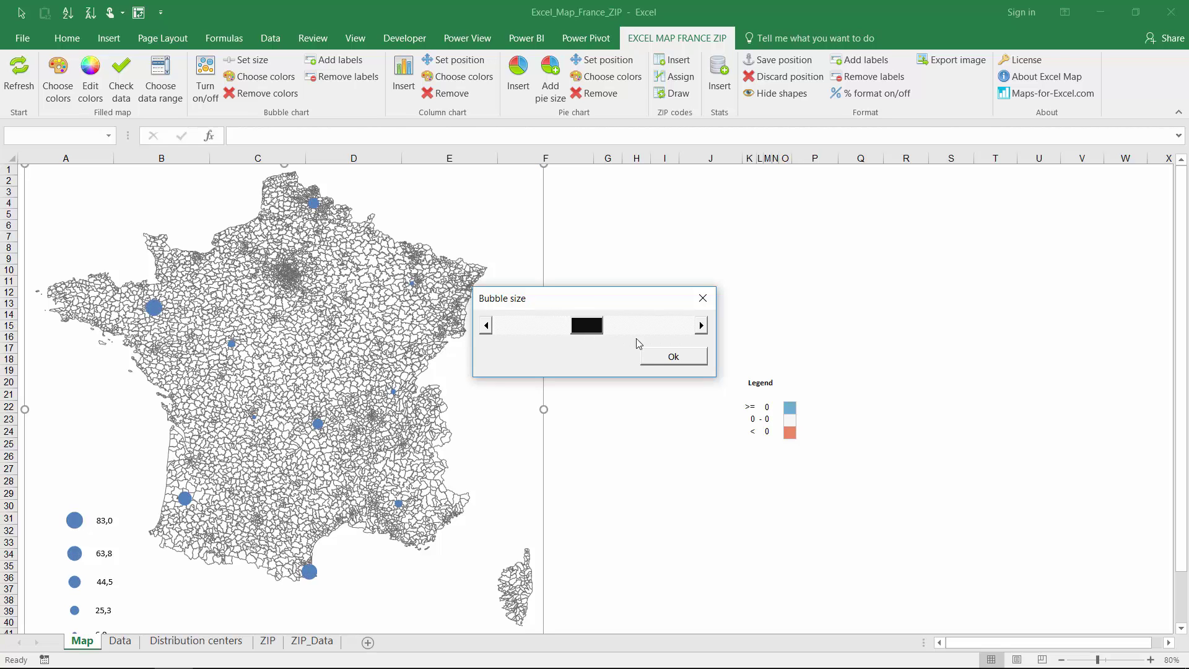
{"action": "left_click", "coordinate": [663, 357]}
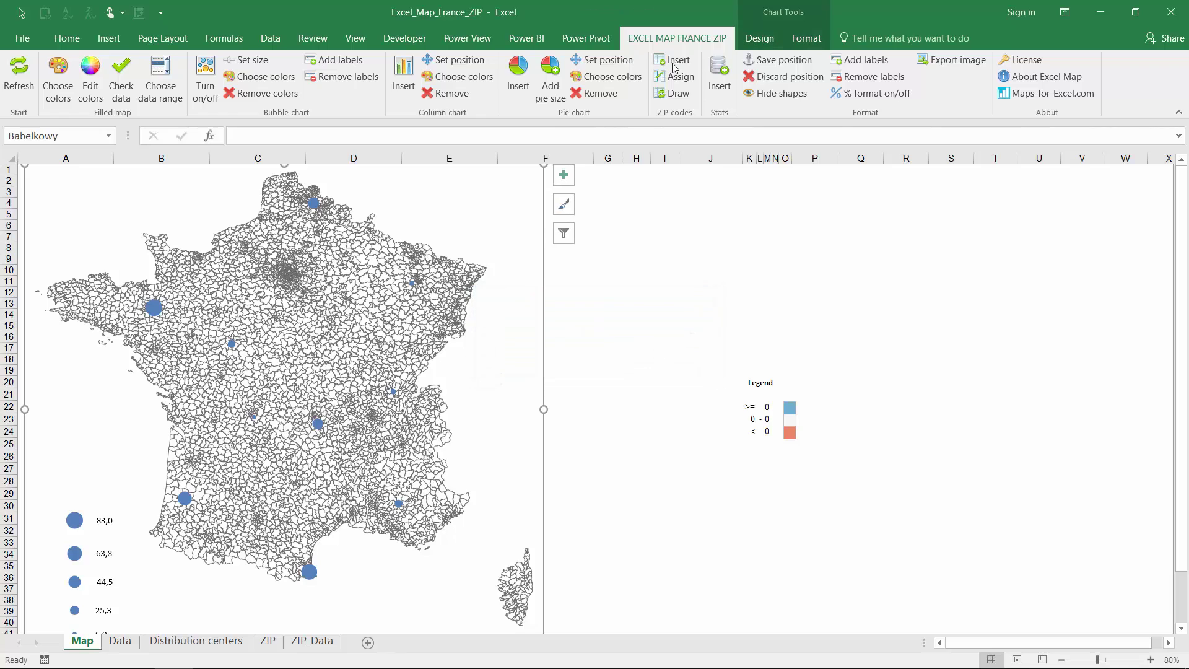
Step: Fill the map's bubble series with black and deselect the chart
{"action": "left_click", "coordinate": [792, 45]}
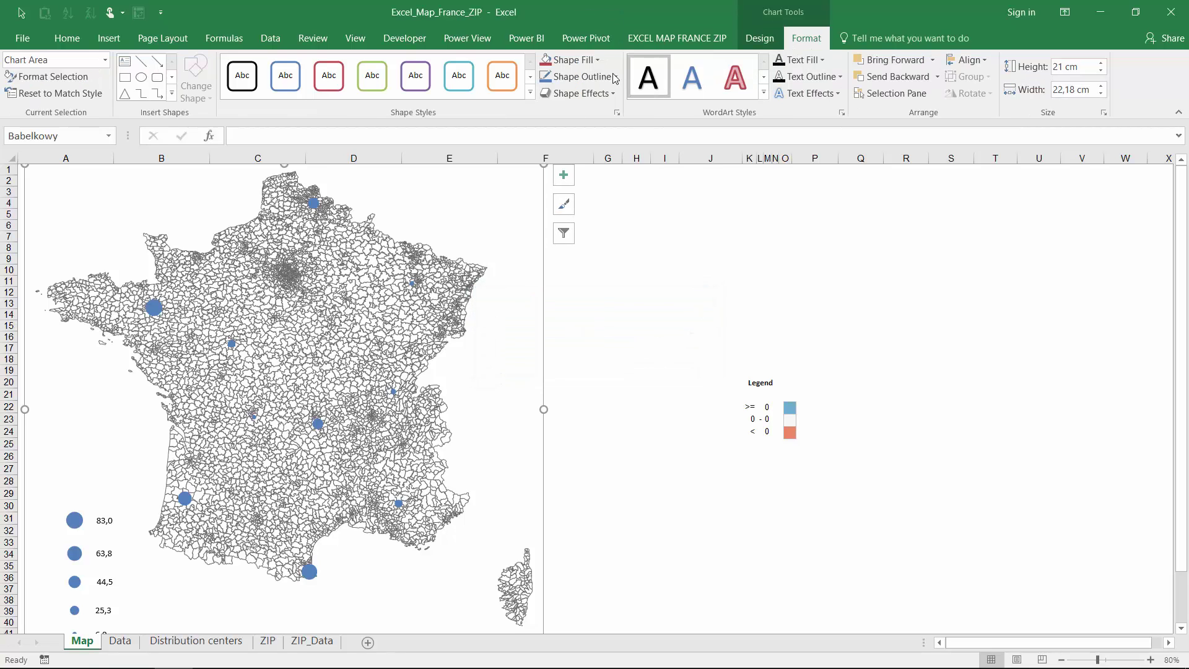
{"action": "left_click", "coordinate": [596, 60]}
{"action": "left_click", "coordinate": [562, 110]}
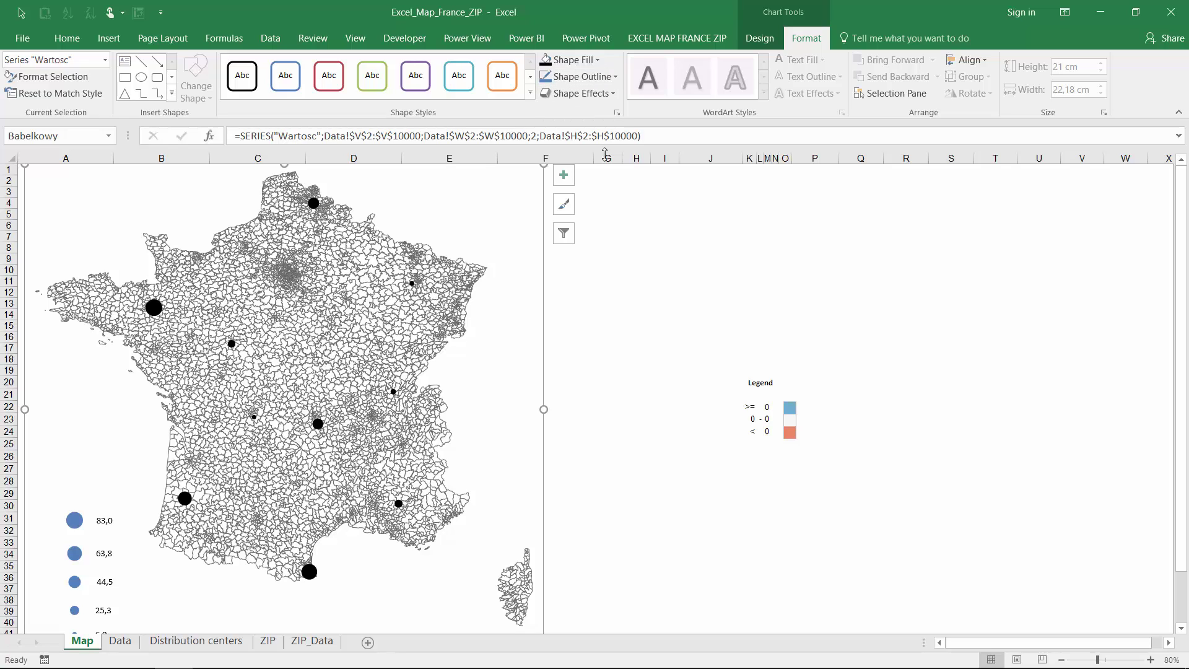
{"action": "left_click", "coordinate": [623, 211]}
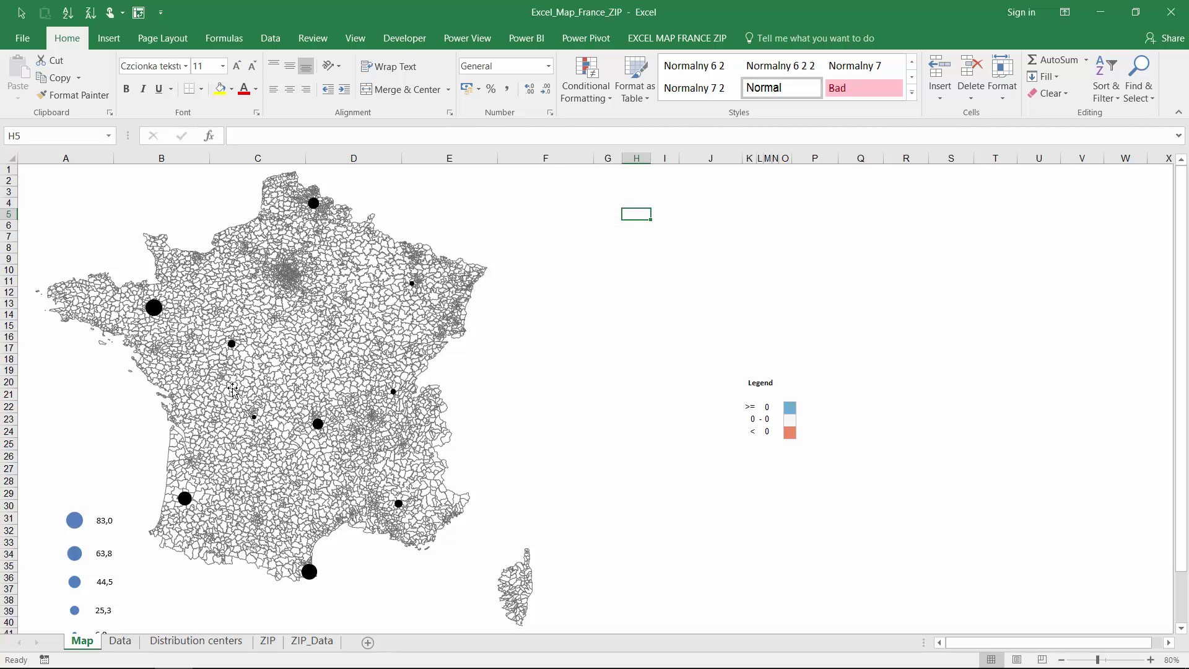
Step: Check the post code and value of the large bubble in northwestern France
{"action": "left_click", "coordinate": [153, 310]}
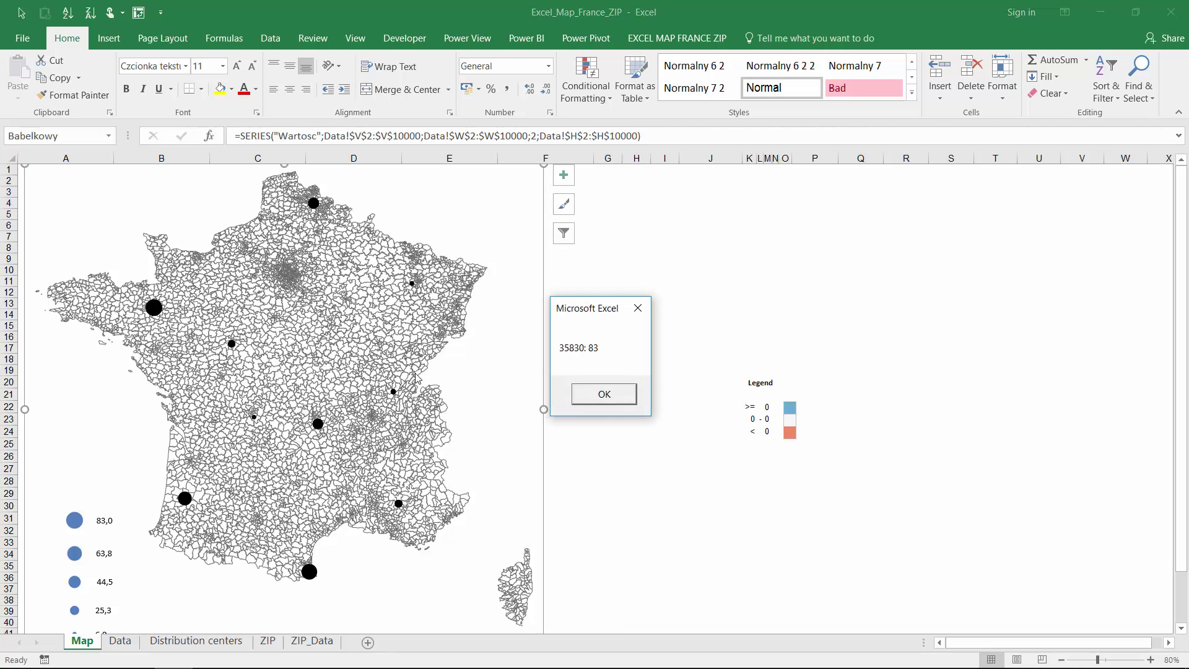
{"action": "left_click", "coordinate": [582, 396]}
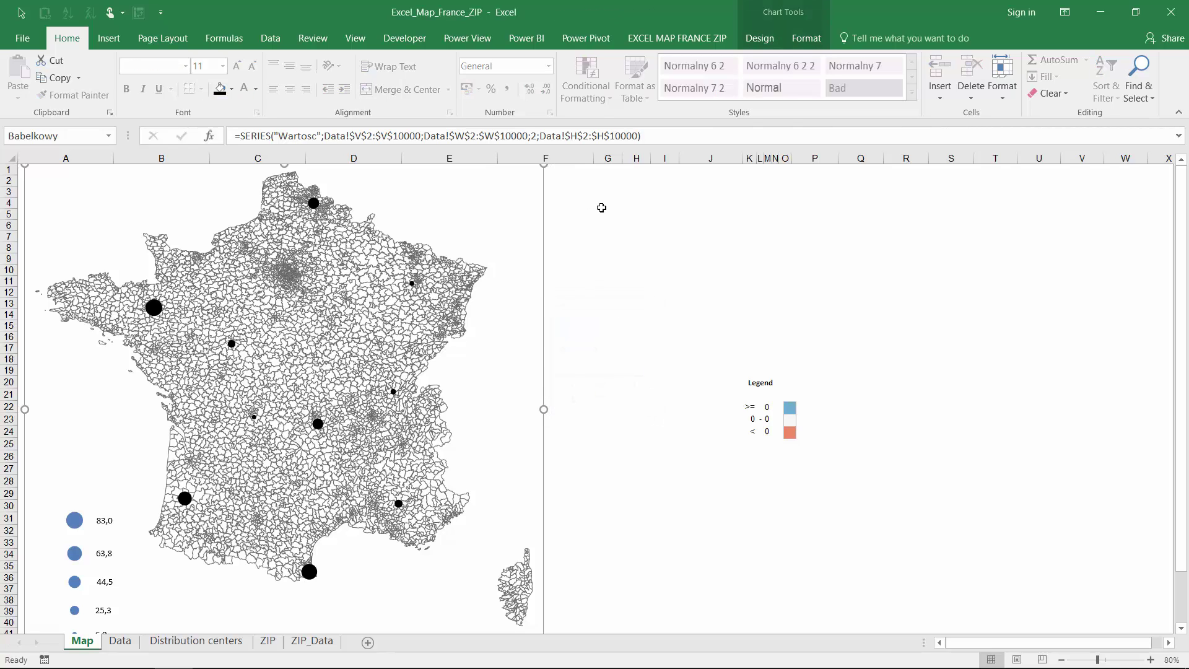
{"action": "left_click", "coordinate": [601, 208]}
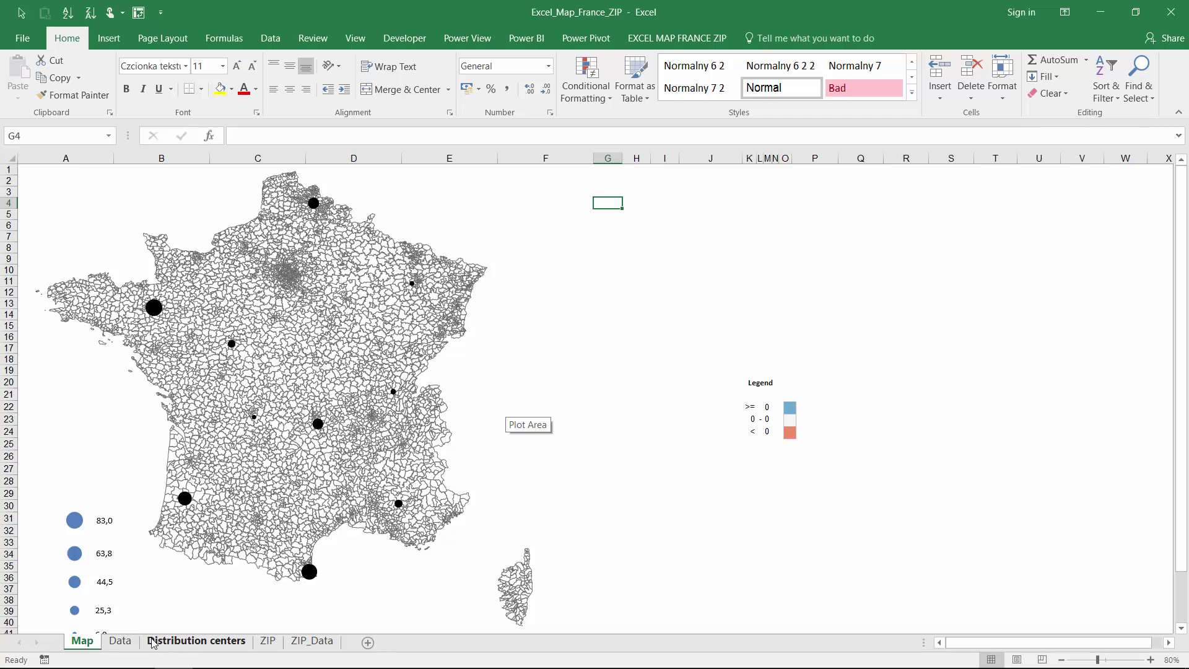
Step: On the Distribution centers sheet, enter =VLOOKUP(G2;Data!E:W;18;0) in I2 to look up the longitude of the first post code
{"action": "left_click", "coordinate": [176, 643]}
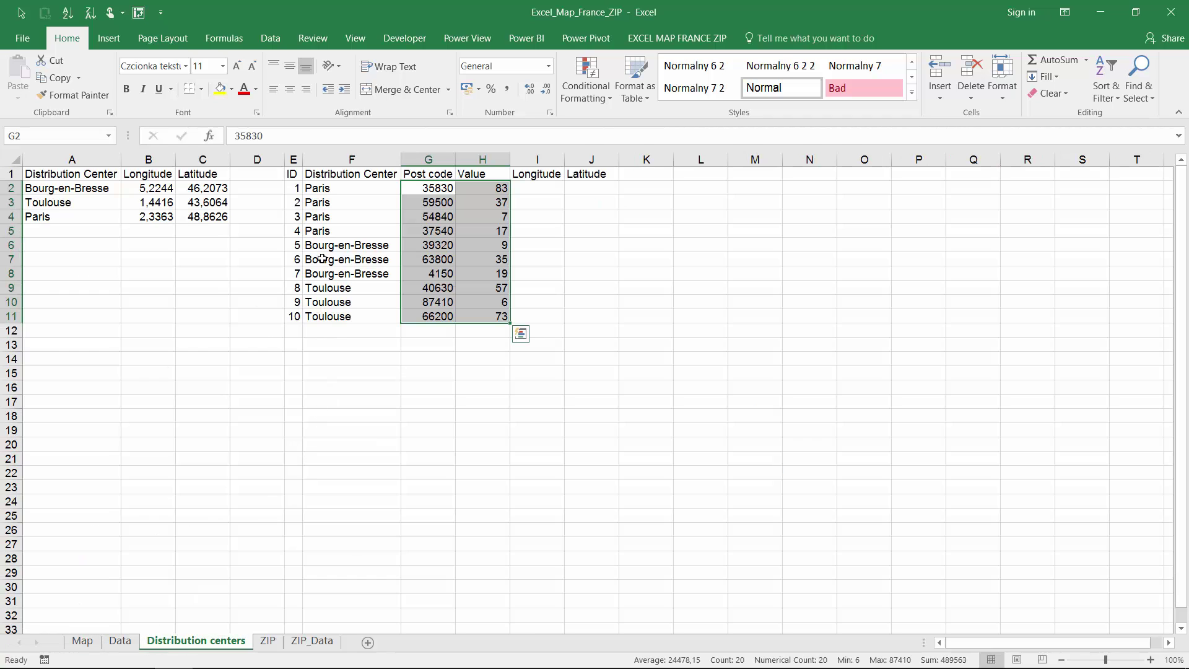
{"action": "left_click", "coordinate": [296, 190]}
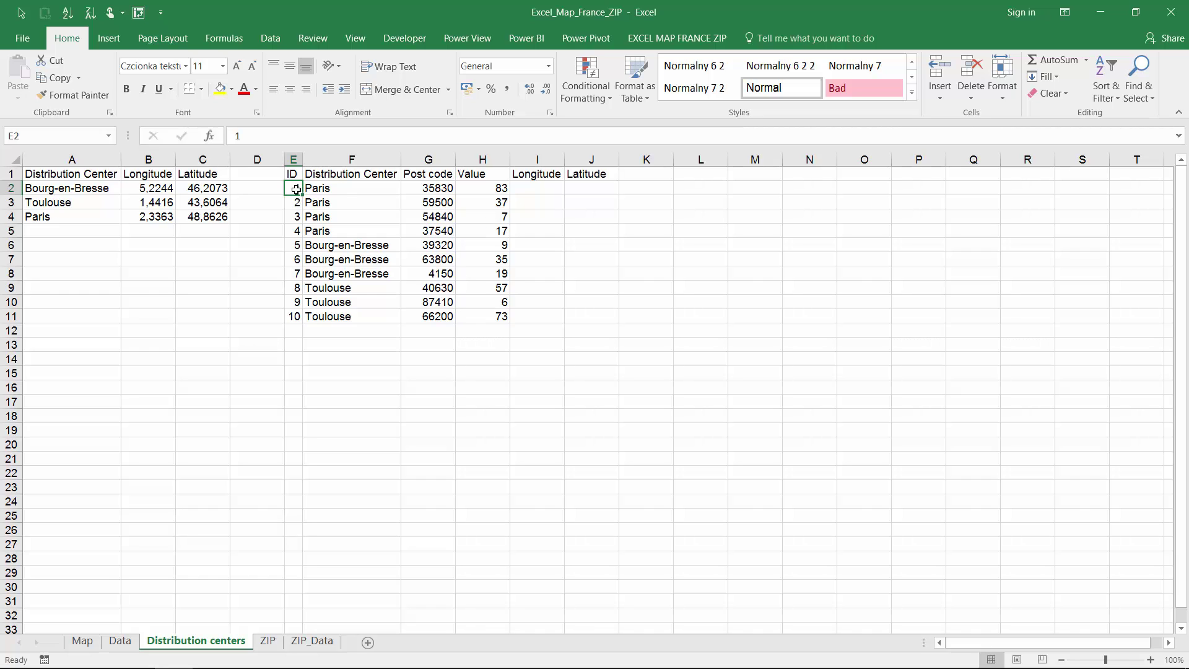
{"action": "left_click", "coordinate": [539, 192]}
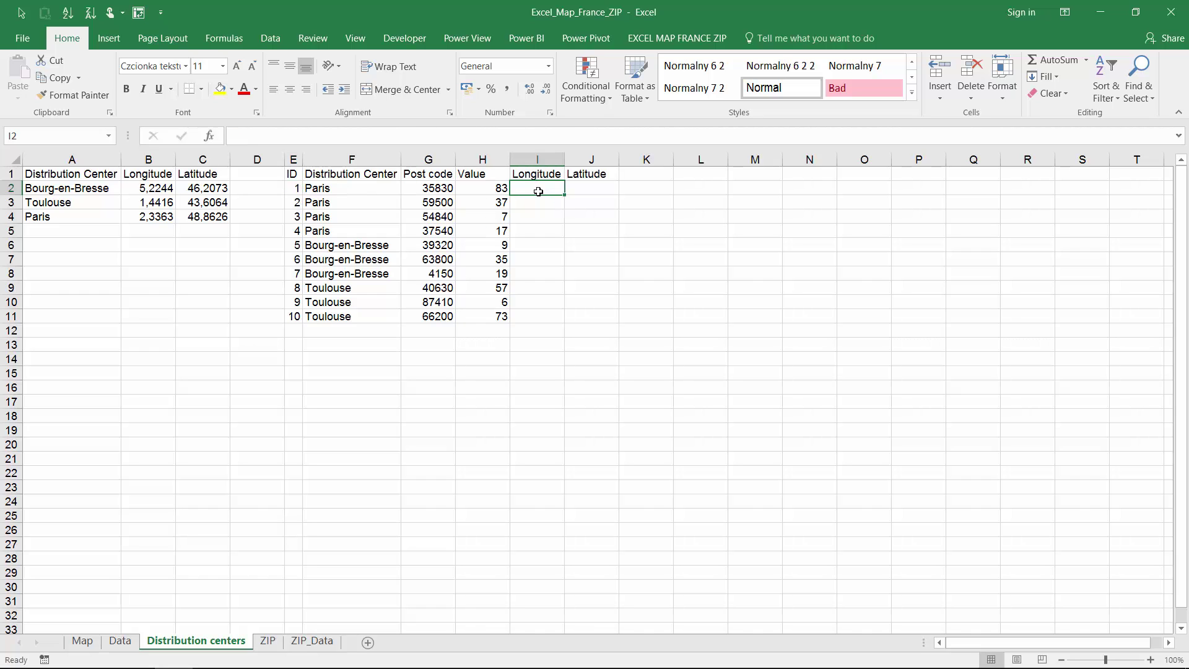
{"action": "type", "text": "=vlo"}
{"action": "key", "text": "Tab"}
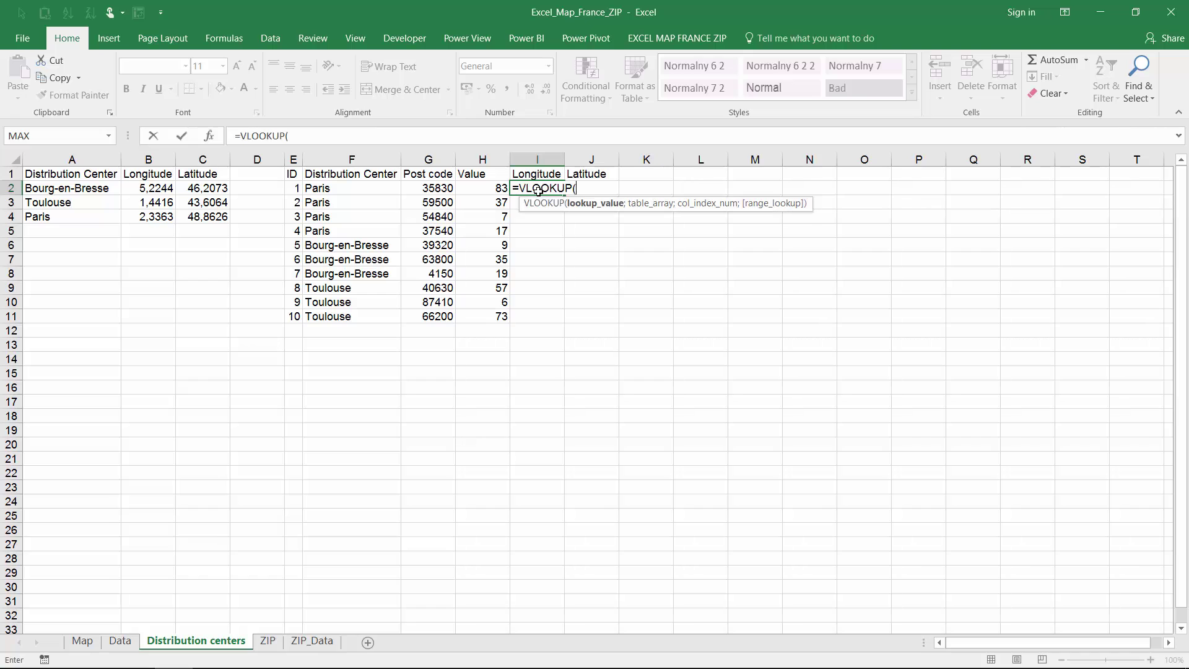
{"action": "key", "text": "Left"}
{"action": "key", "text": "Left"}
{"action": "type", "text": ";"}
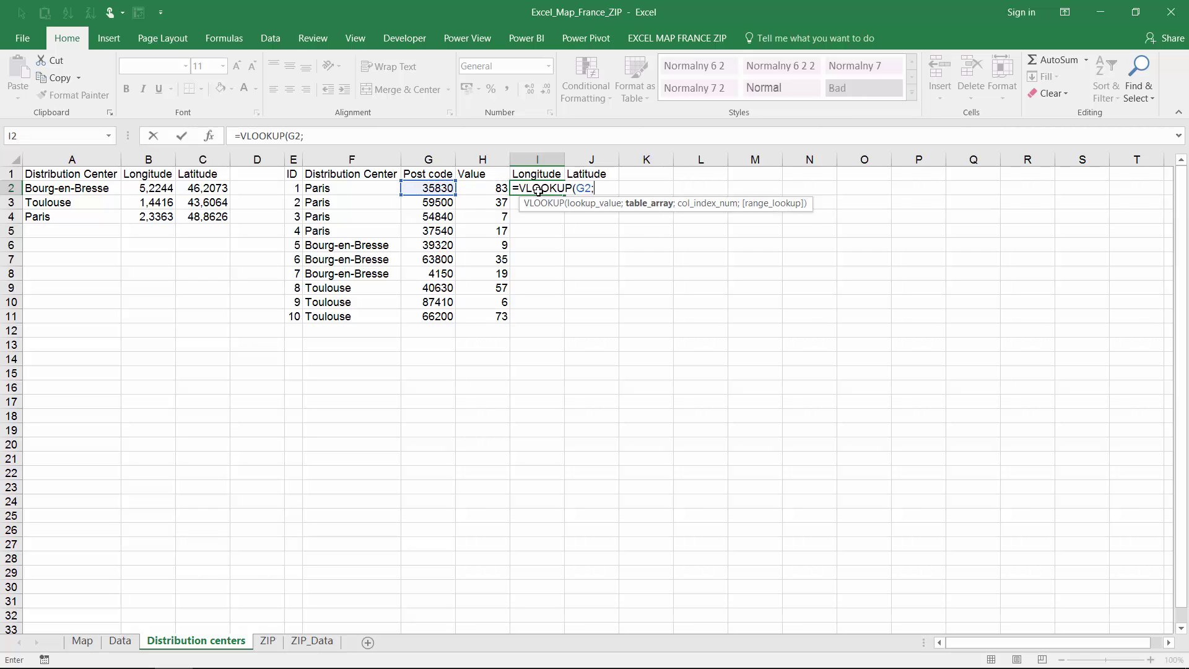
{"action": "left_click", "coordinate": [120, 641]}
{"action": "left_click_drag", "start_coordinate": [548, 159], "coordinate": [561, 182]}
{"action": "type", "text": ";"}
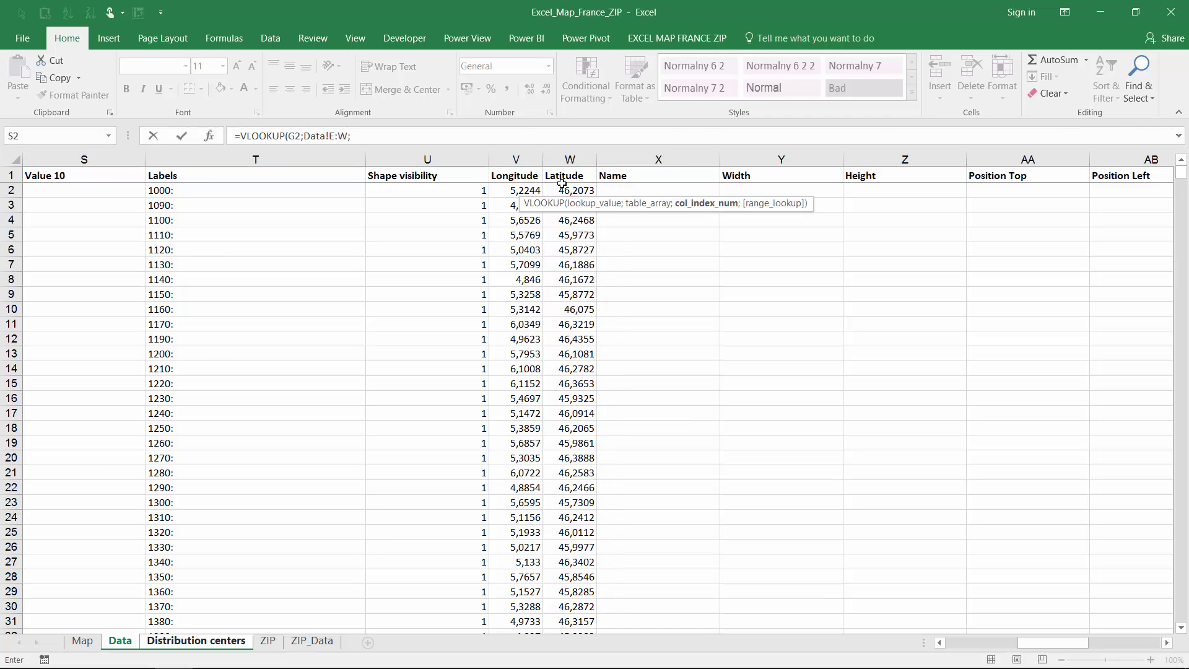
{"action": "type", "text": "18;0)"}
{"action": "key", "text": "Return"}
Step: Reuse the I2 formula text in J2 with column index 19, and fill both coordinate formulas down to row 11
{"action": "left_click", "coordinate": [550, 188]}
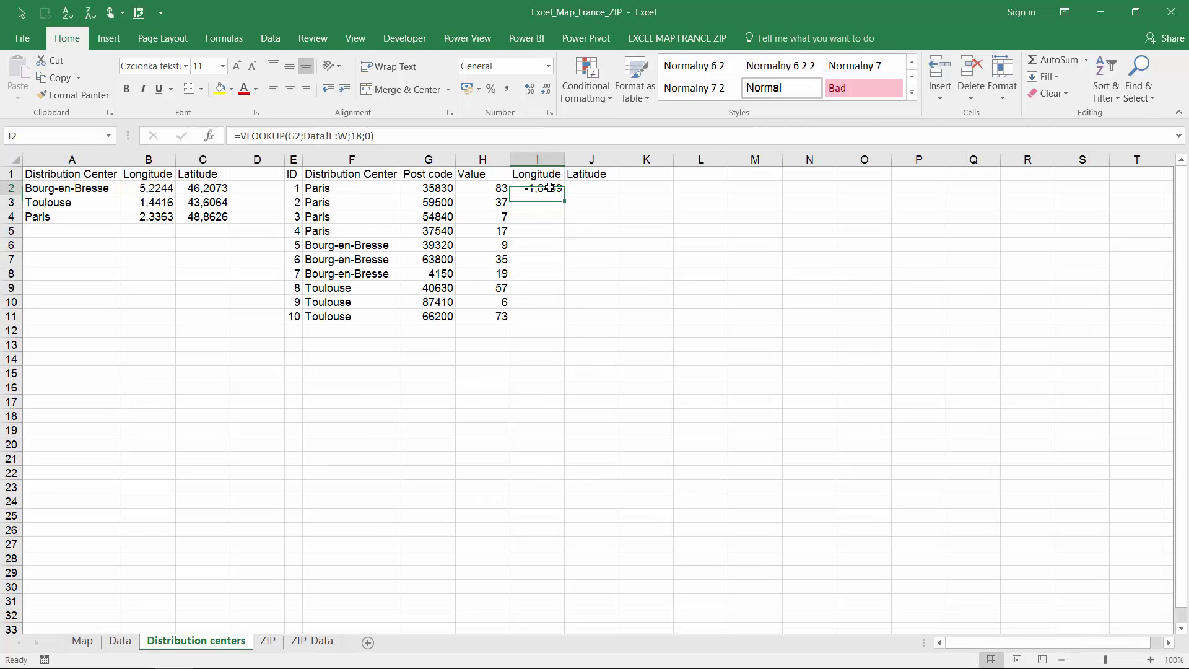
{"action": "left_click_drag", "start_coordinate": [386, 136], "coordinate": [223, 132]}
{"action": "key", "text": "ctrl+c"}
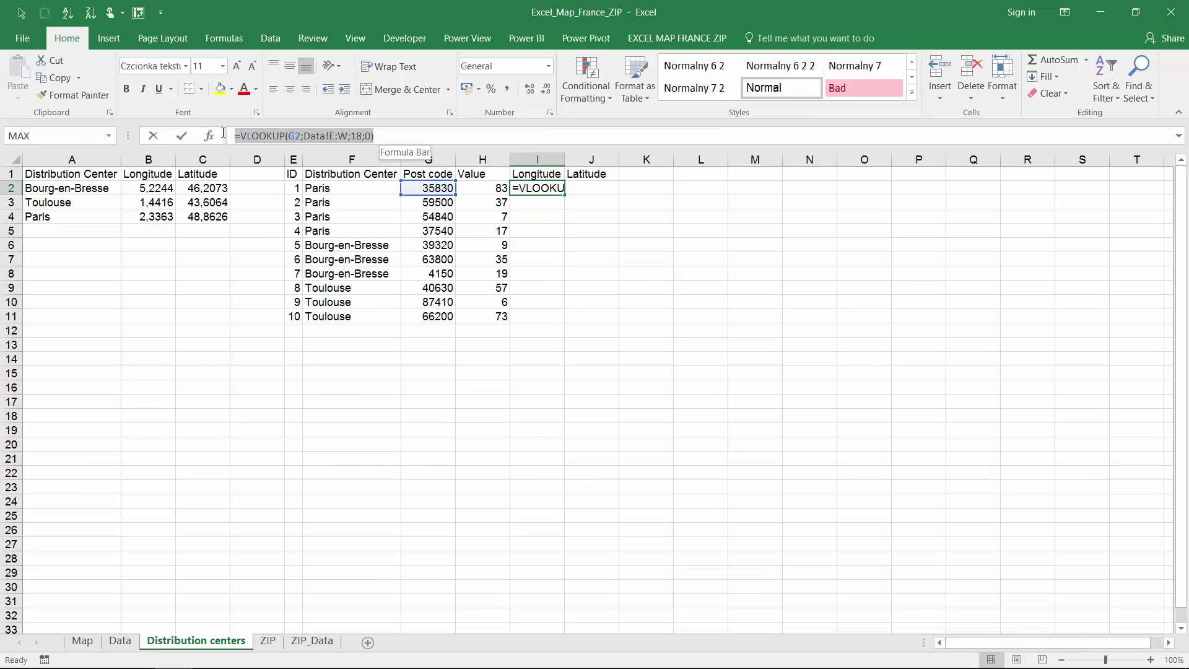
{"action": "key", "text": "Escape"}
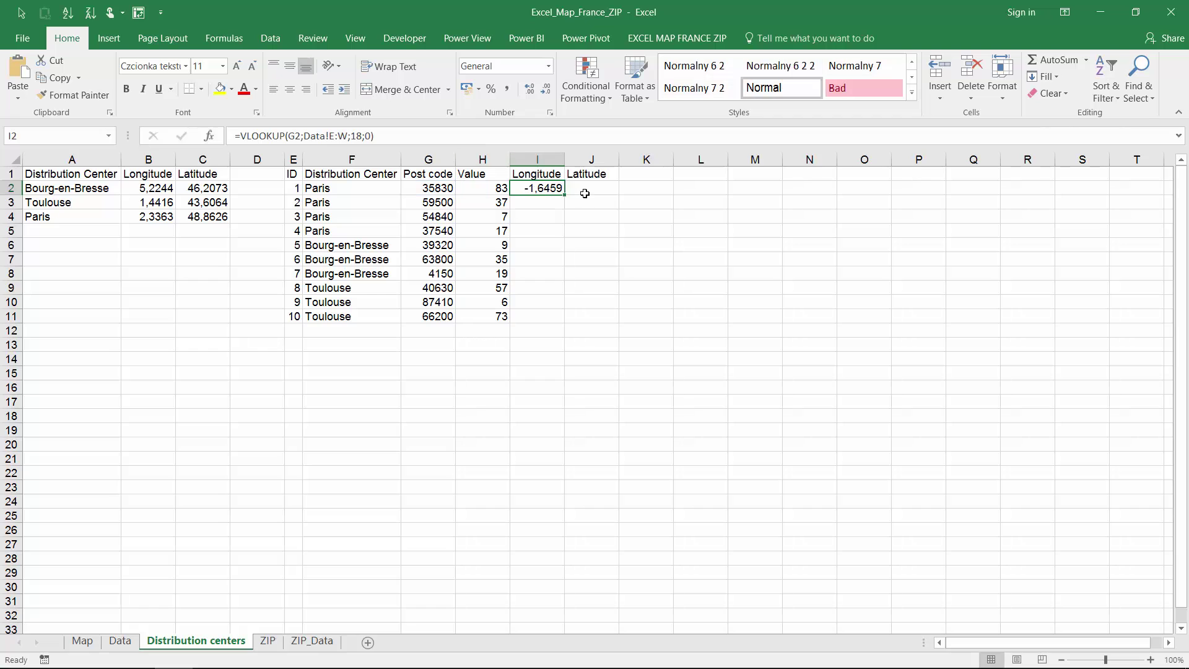
{"action": "left_click", "coordinate": [587, 188]}
{"action": "left_click", "coordinate": [358, 135]}
{"action": "key", "text": "ctrl+v"}
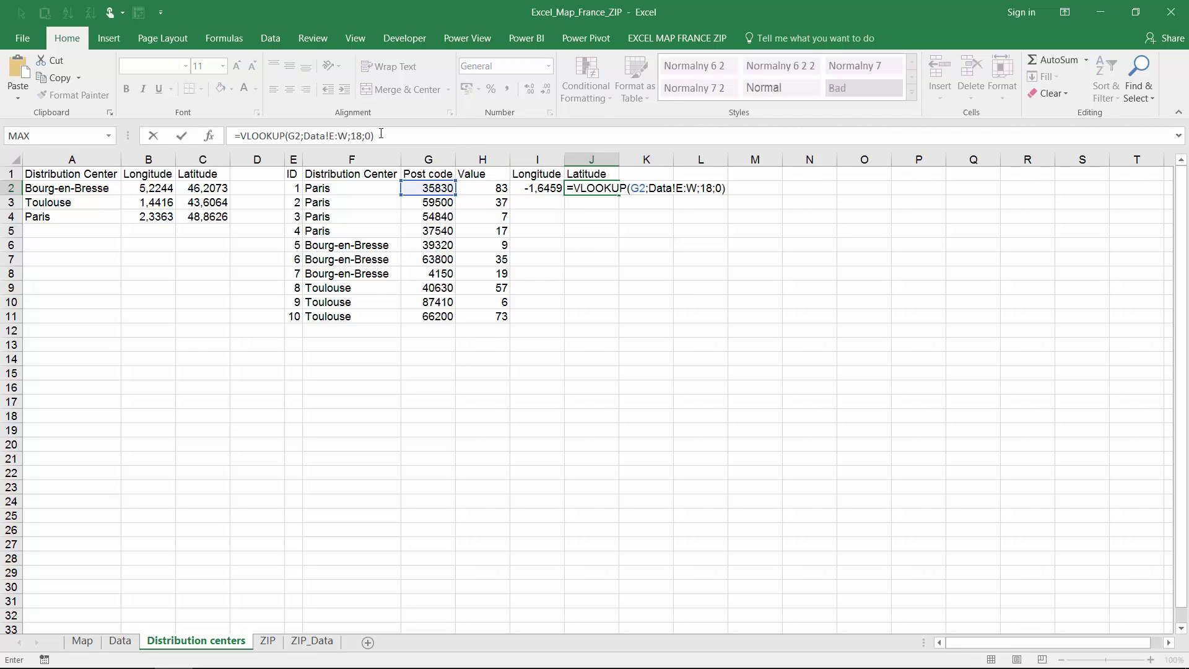
{"action": "left_click", "coordinate": [357, 136]}
{"action": "key", "text": "BackSpace"}
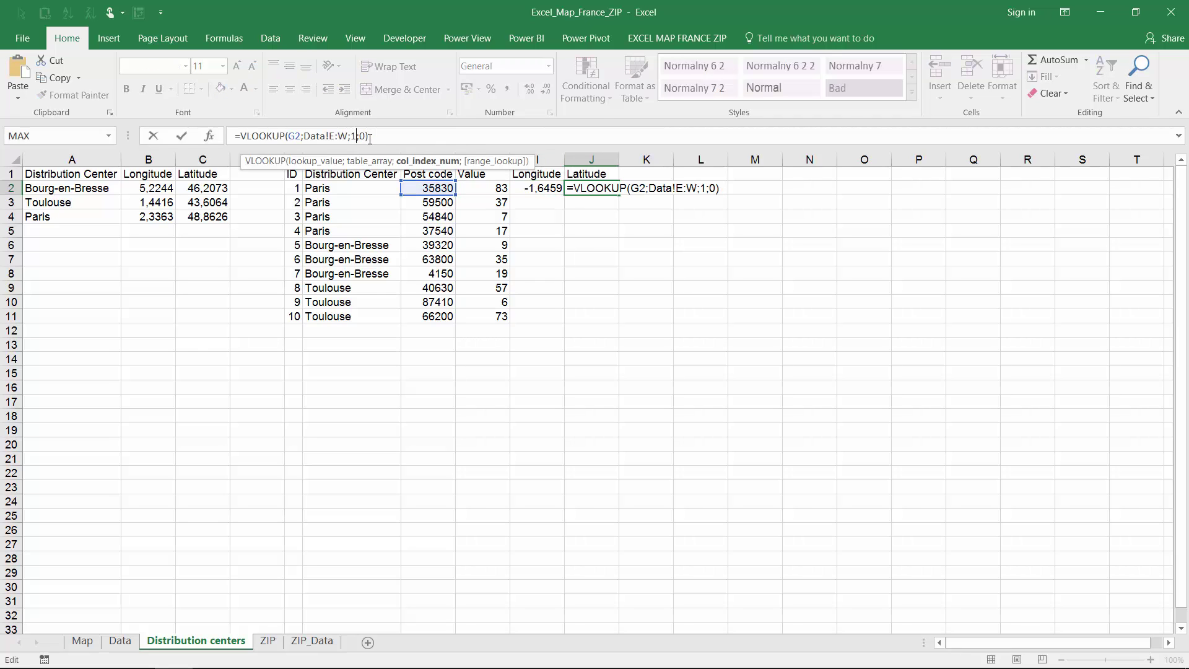
{"action": "type", "text": "7"}
{"action": "key", "text": "Return"}
{"action": "left_click_drag", "start_coordinate": [531, 184], "coordinate": [613, 318]}
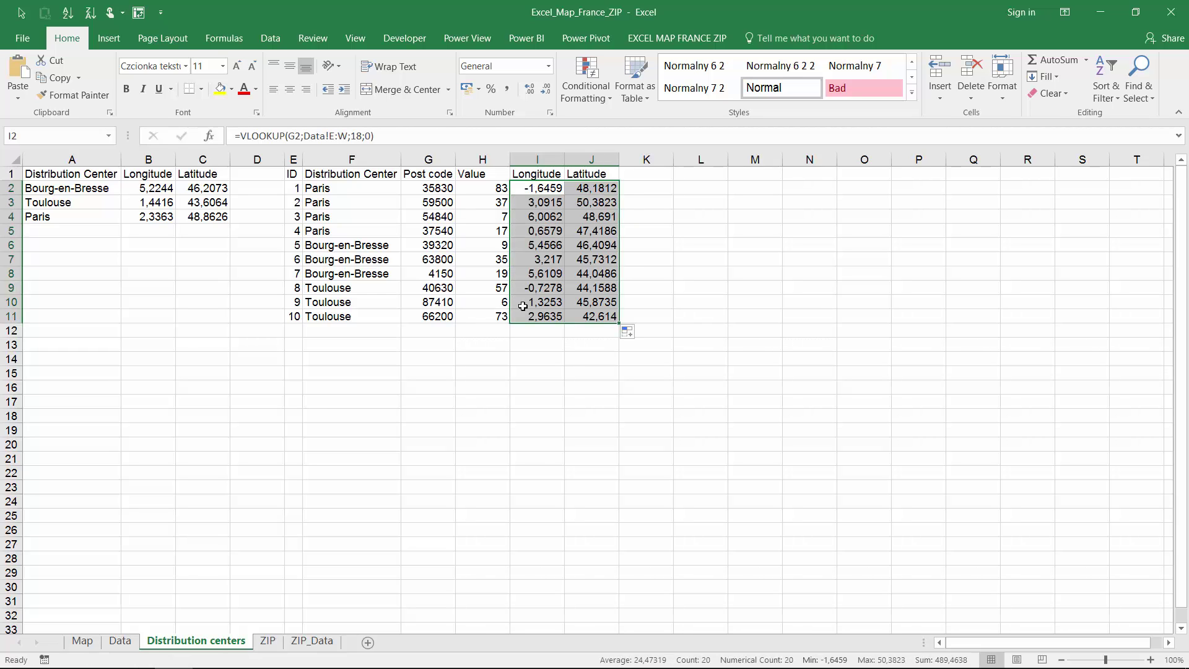
Step: Duplicate the IDs and distribution centers in E2:F11 directly below the table, starting at E12
{"action": "left_click_drag", "start_coordinate": [292, 187], "coordinate": [374, 312]}
{"action": "key", "text": "ctrl+c"}
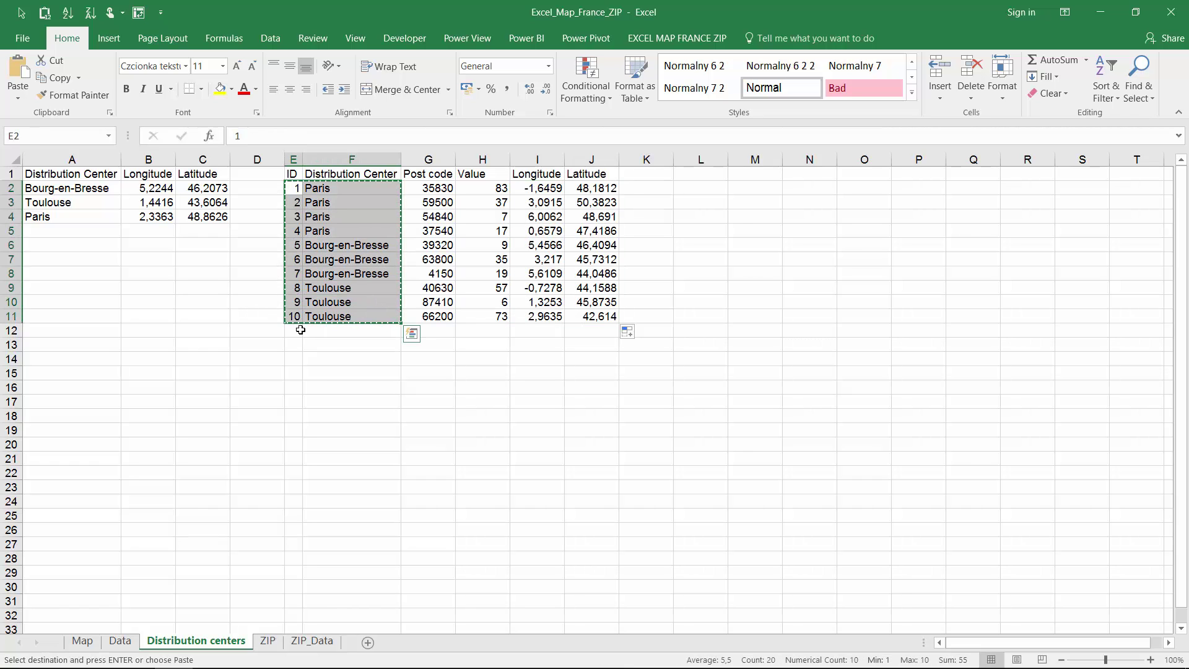
{"action": "left_click", "coordinate": [294, 330]}
{"action": "key", "text": "ctrl+v"}
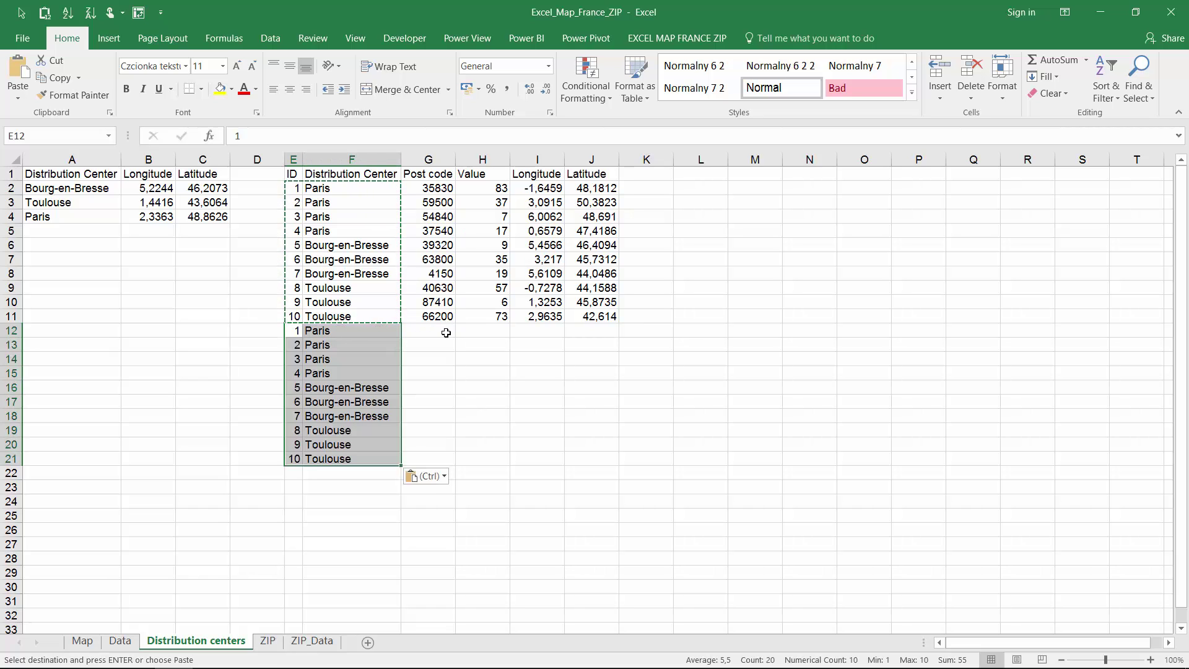
Step: Enter =VLOOKUP(F12;A:C;2;0) in I12 to look up the distribution center's longitude
{"action": "left_click", "coordinate": [543, 333]}
{"action": "type", "text": "="}
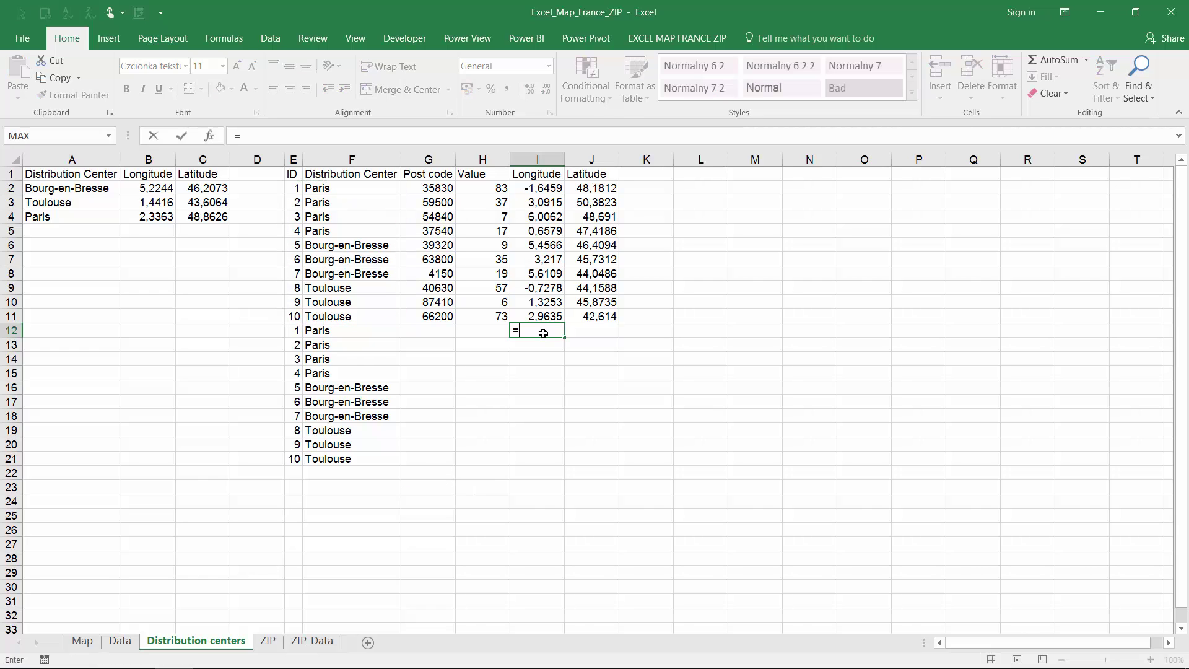
{"action": "type", "text": "vlo"}
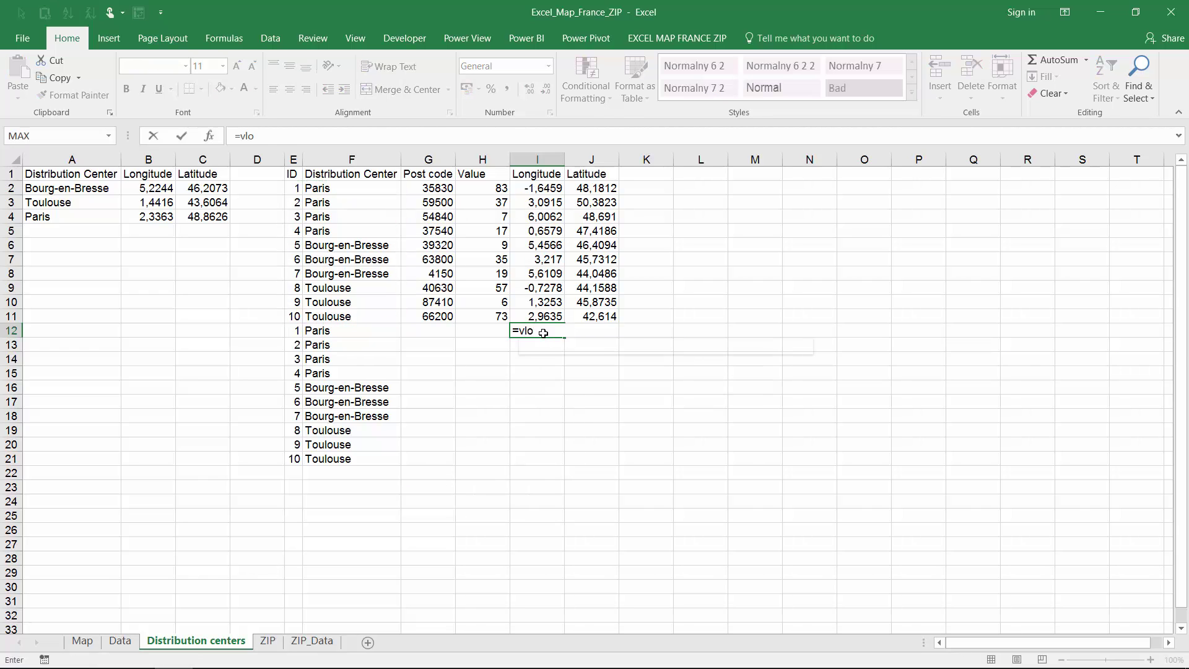
{"action": "key", "text": "Tab"}
{"action": "key", "text": "Left"}
{"action": "key", "text": "Left"}
{"action": "key", "text": "Left"}
{"action": "type", "text": ";"}
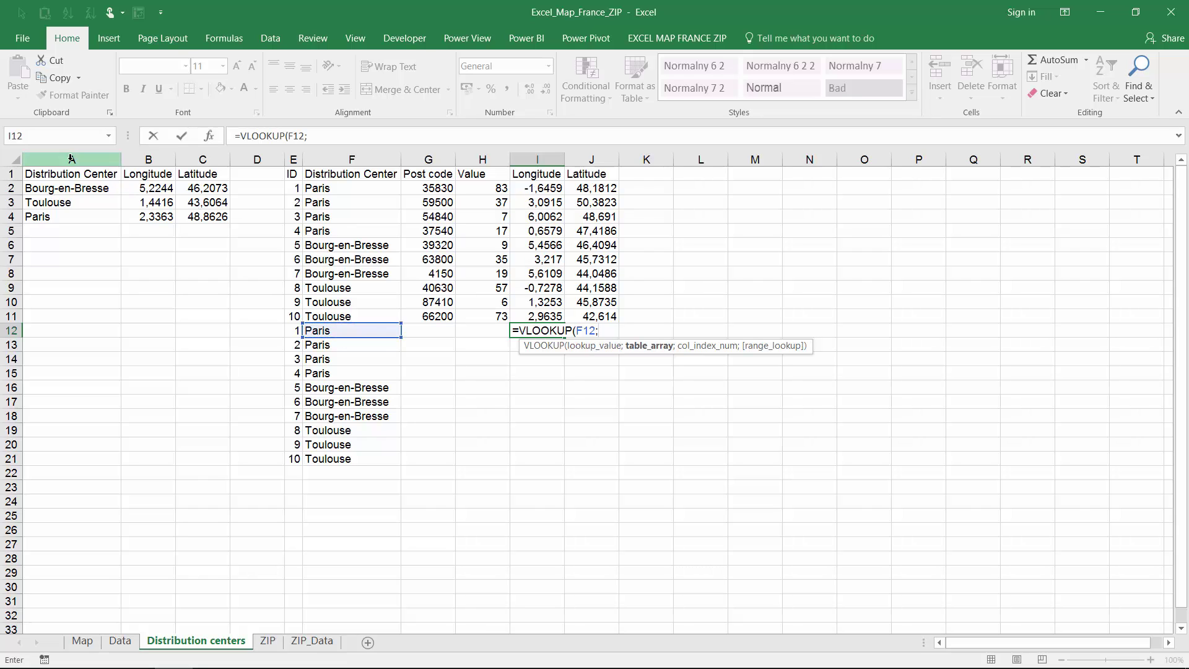
{"action": "left_click_drag", "start_coordinate": [71, 160], "coordinate": [195, 163]}
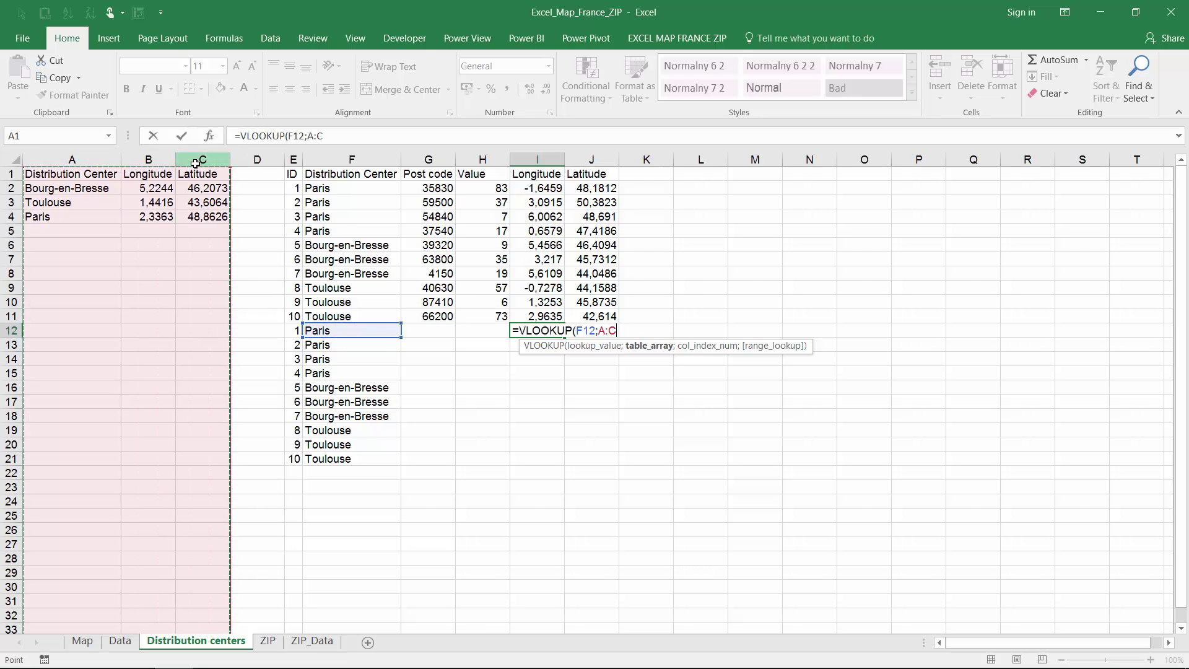
{"action": "type", "text": ";2;0)"}
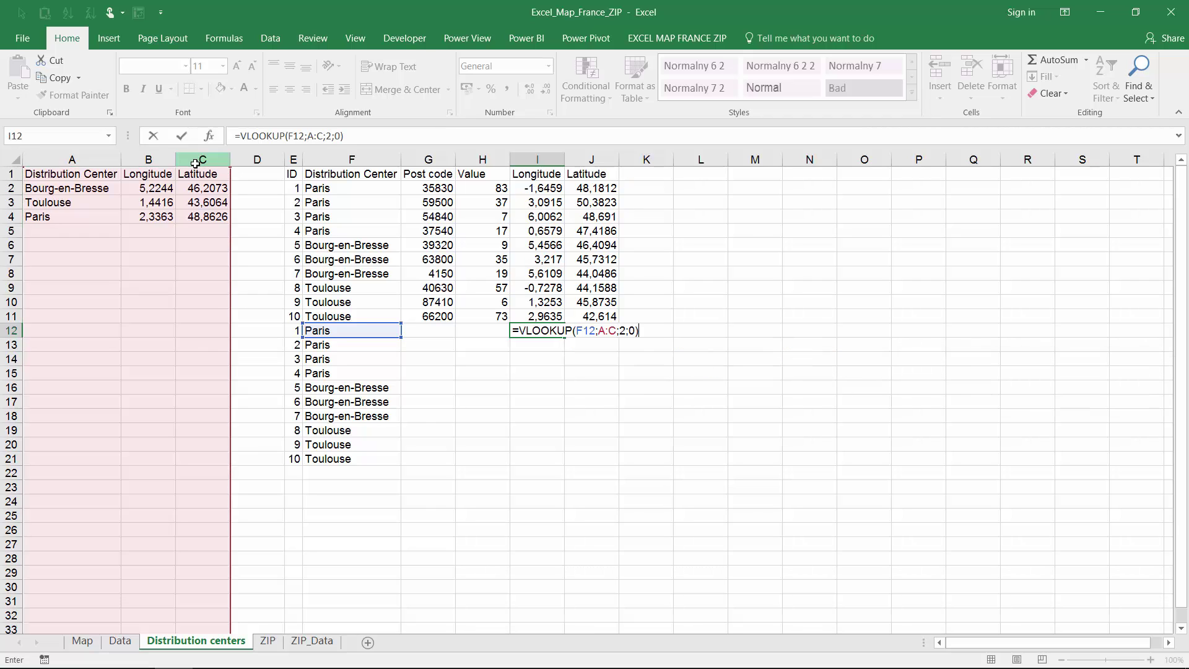
{"action": "key", "text": "ctrl+Return"}
{"action": "key", "text": "Right"}
{"action": "key", "text": "Left"}
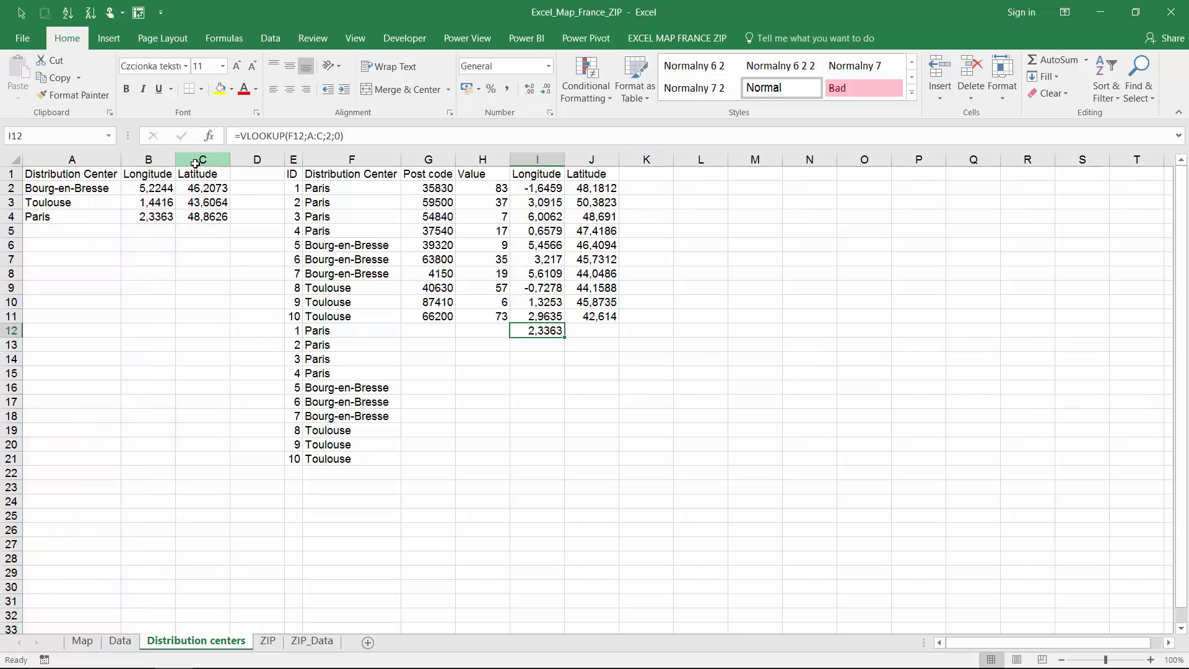
Step: Reuse the I12 formula text in J12 with column index 3, and fill both center coordinate formulas down to row 21
{"action": "left_click_drag", "start_coordinate": [344, 135], "coordinate": [160, 138]}
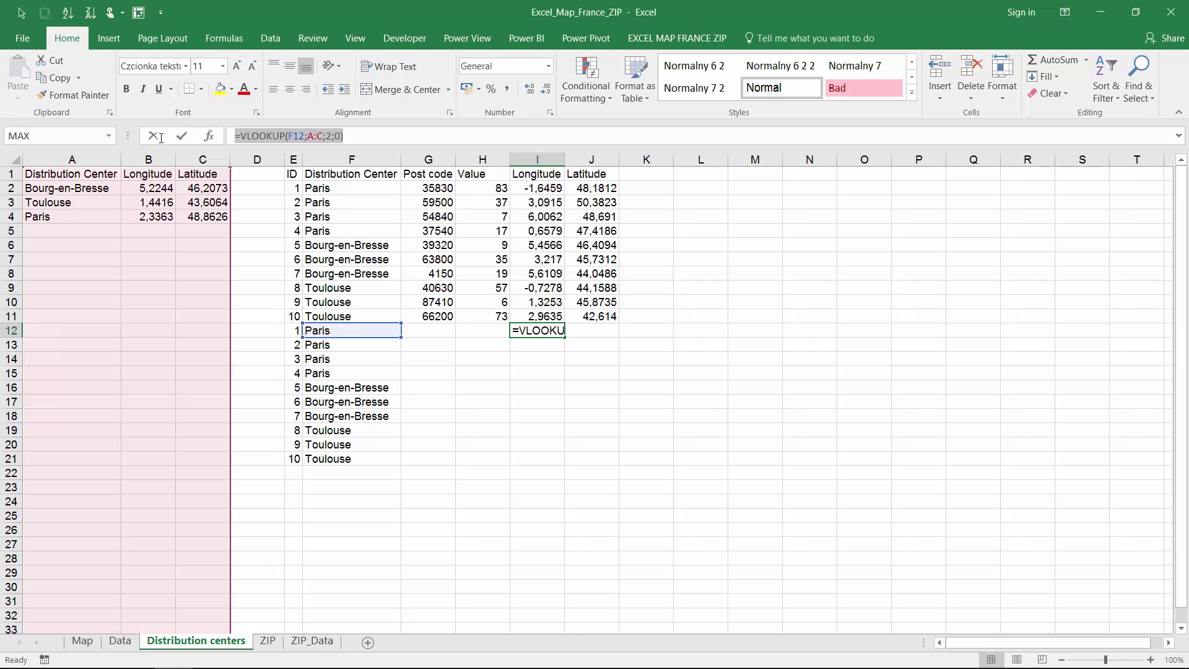
{"action": "key", "text": "Escape"}
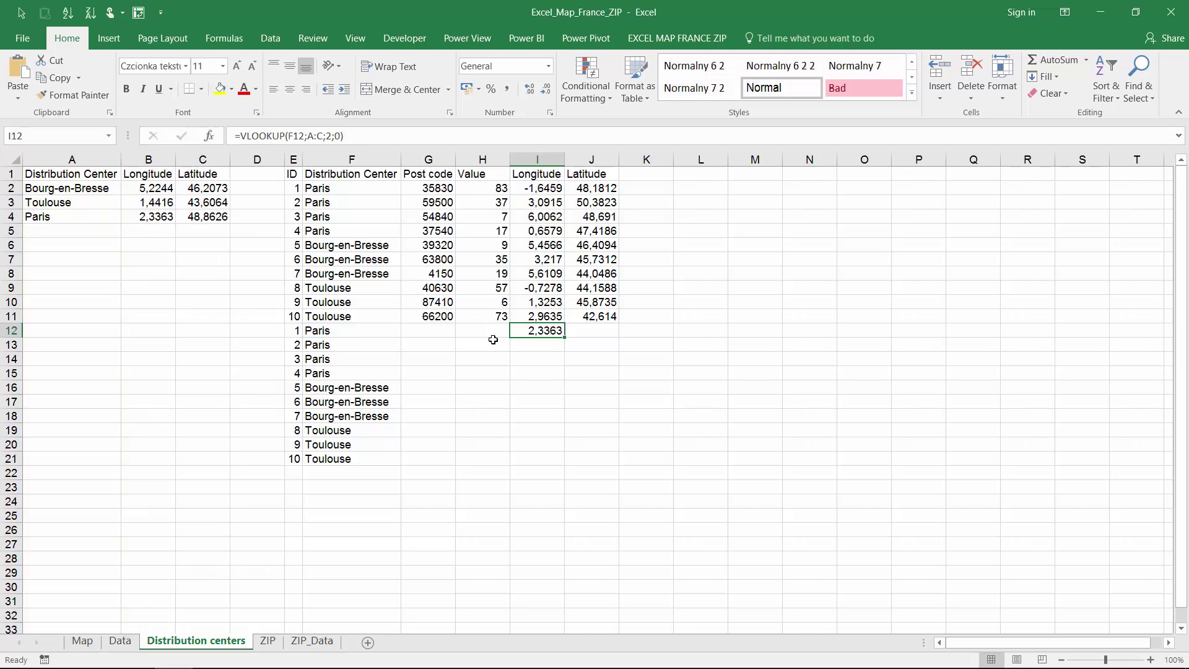
{"action": "left_click", "coordinate": [585, 331]}
{"action": "key", "text": "ctrl+v"}
{"action": "key", "text": "Return"}
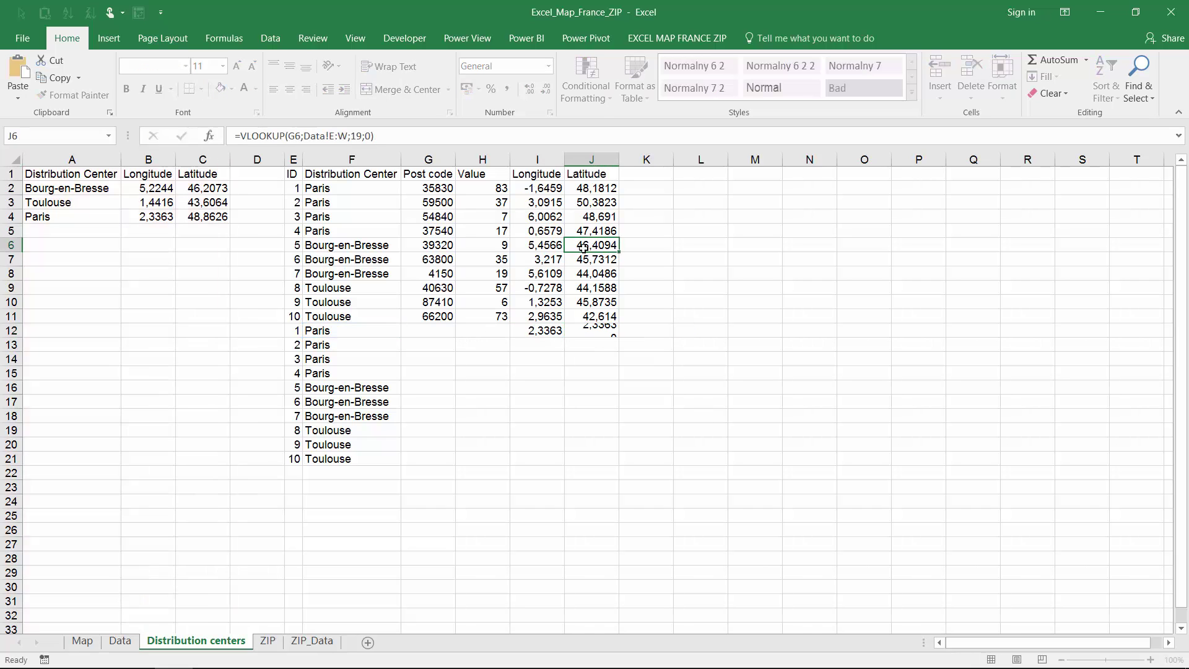
{"action": "left_click", "coordinate": [584, 248]}
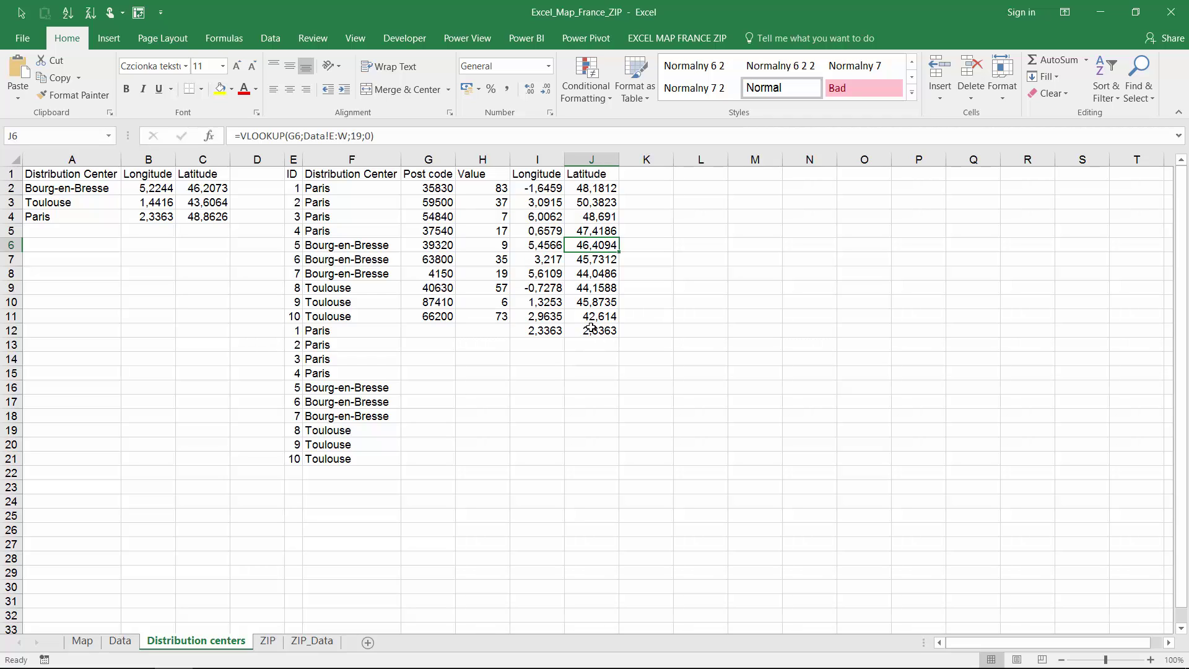
{"action": "left_click", "coordinate": [591, 328]}
{"action": "left_click", "coordinate": [331, 137]}
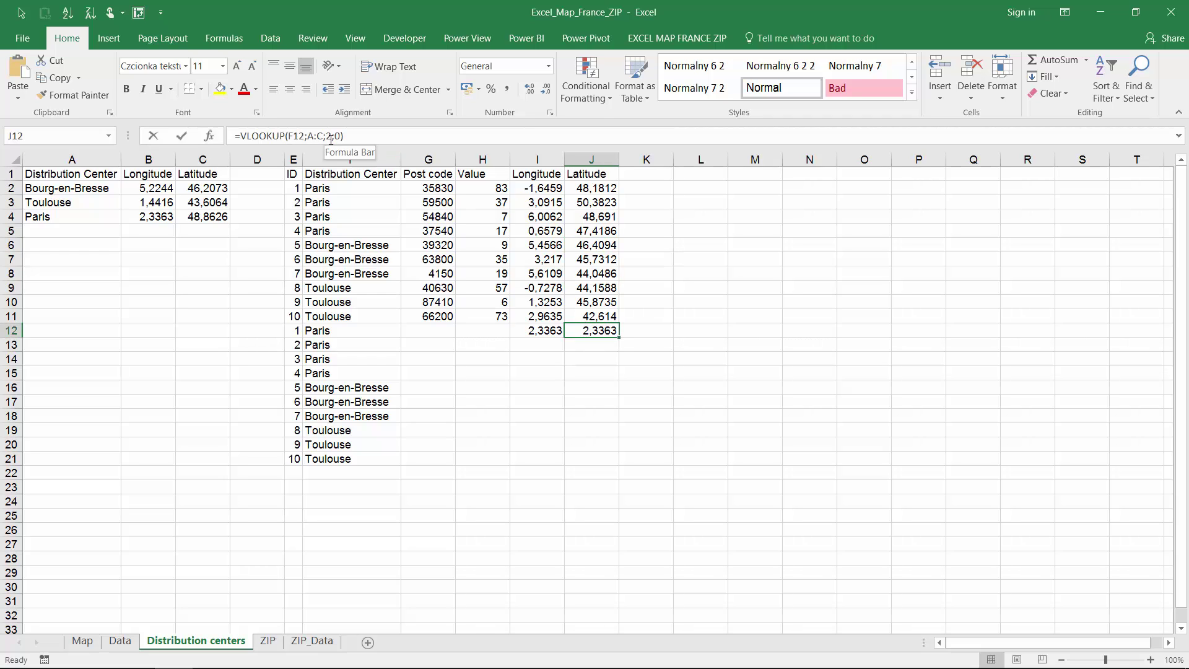
{"action": "key", "text": "BackSpace"}
{"action": "type", "text": "3"}
{"action": "key", "text": "Return"}
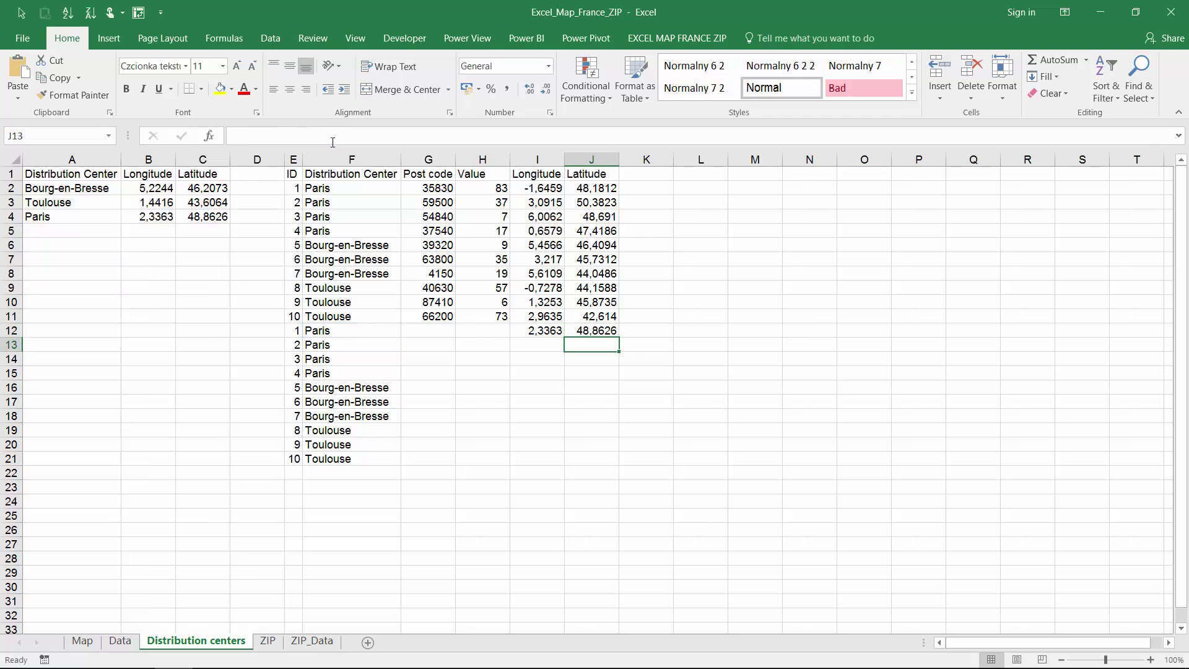
{"action": "left_click_drag", "start_coordinate": [545, 335], "coordinate": [612, 463]}
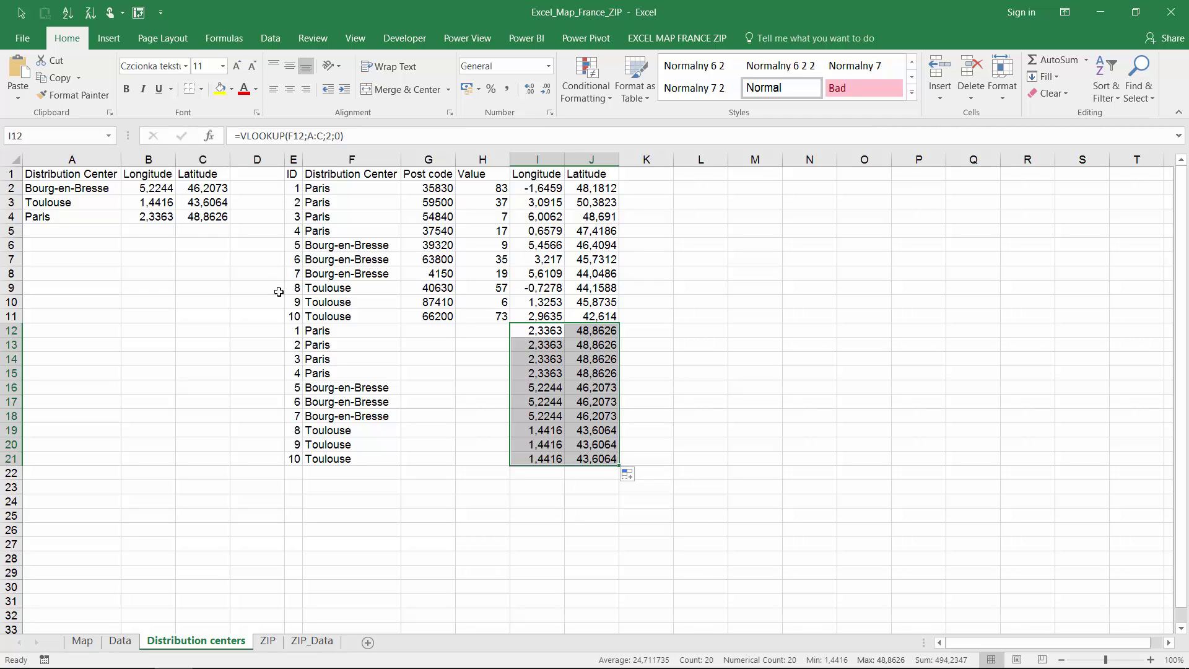
Step: Copy the IDs in E12:E21 to E22:E31 without the other columns, leaving those rows as blank separators
{"action": "left_click_drag", "start_coordinate": [294, 325], "coordinate": [296, 456]}
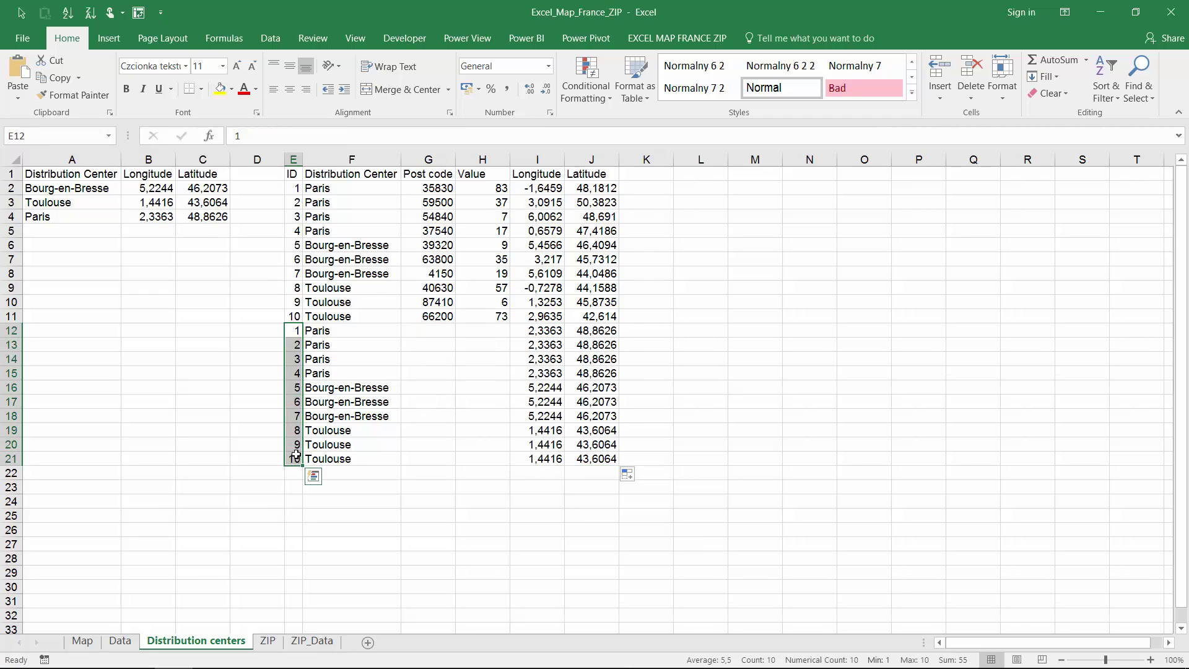
{"action": "key", "text": "ctrl+c"}
{"action": "left_click", "coordinate": [292, 474]}
{"action": "key", "text": "ctrl+v"}
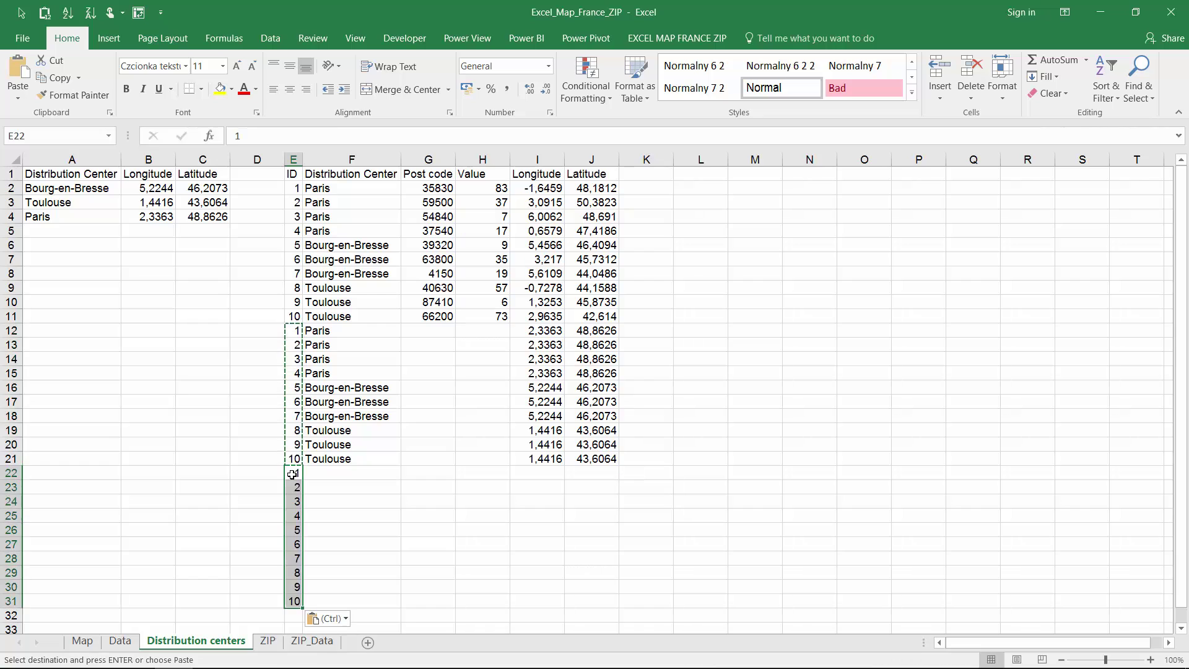
Step: Add header filters to the table in columns E to J, autofit column E, and sort the rows by ascending ID
{"action": "left_click", "coordinate": [291, 174]}
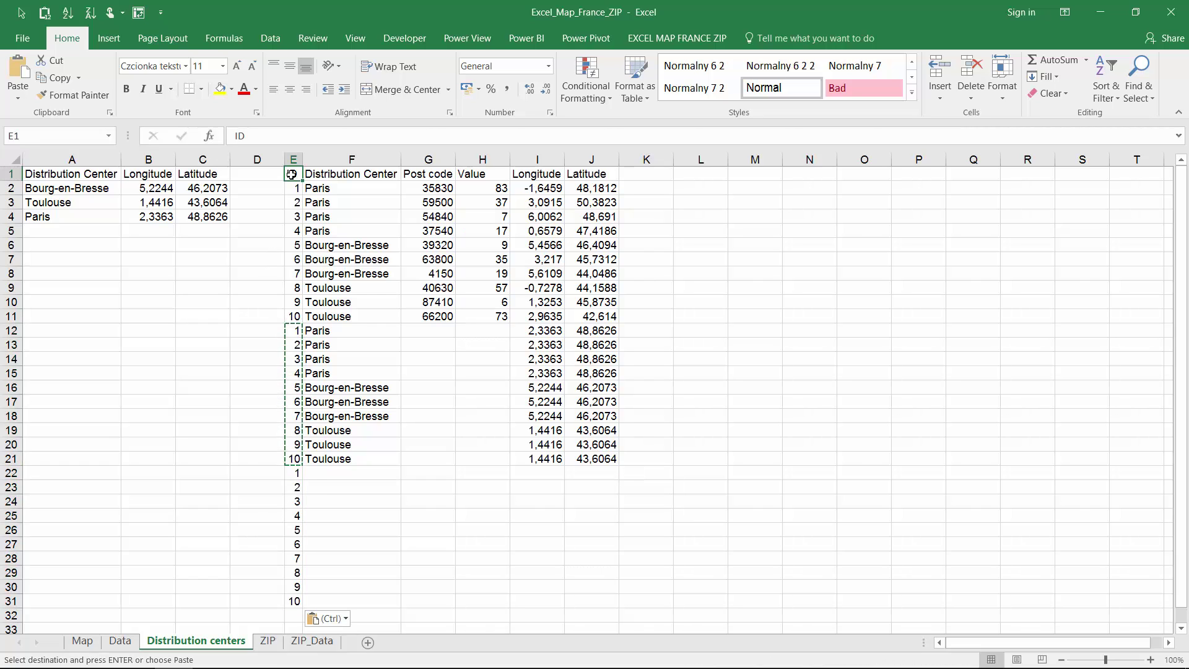
{"action": "key", "text": "ctrl+shift+l"}
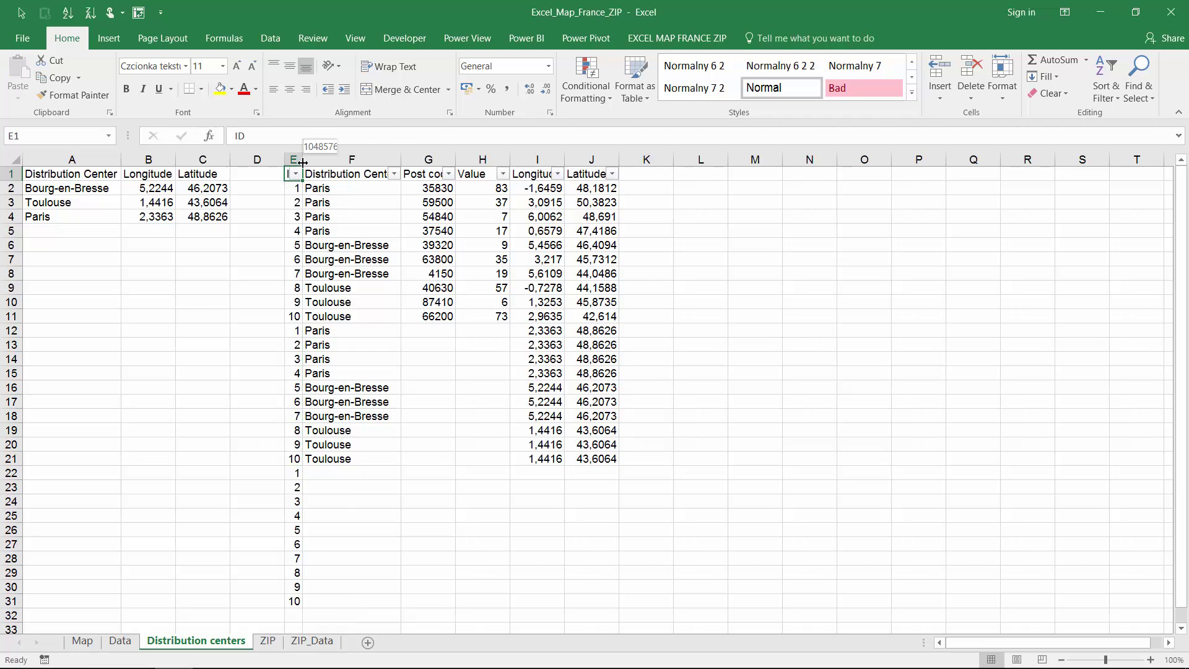
{"action": "double_click", "coordinate": [303, 159]}
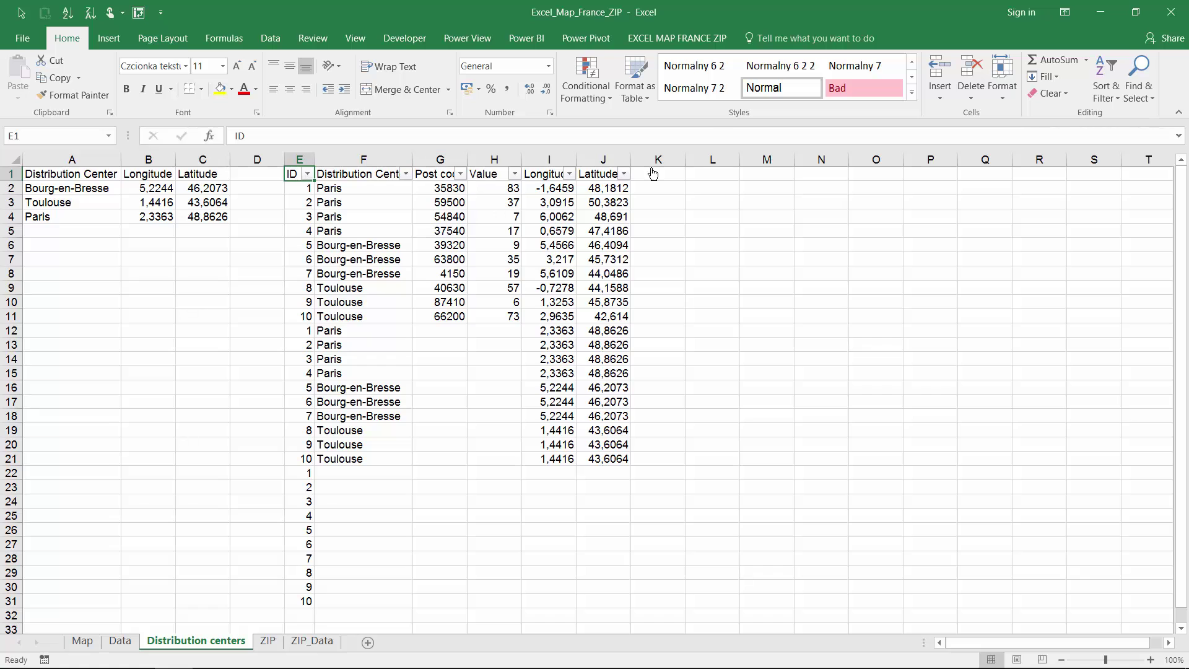
{"action": "left_click", "coordinate": [1110, 99]}
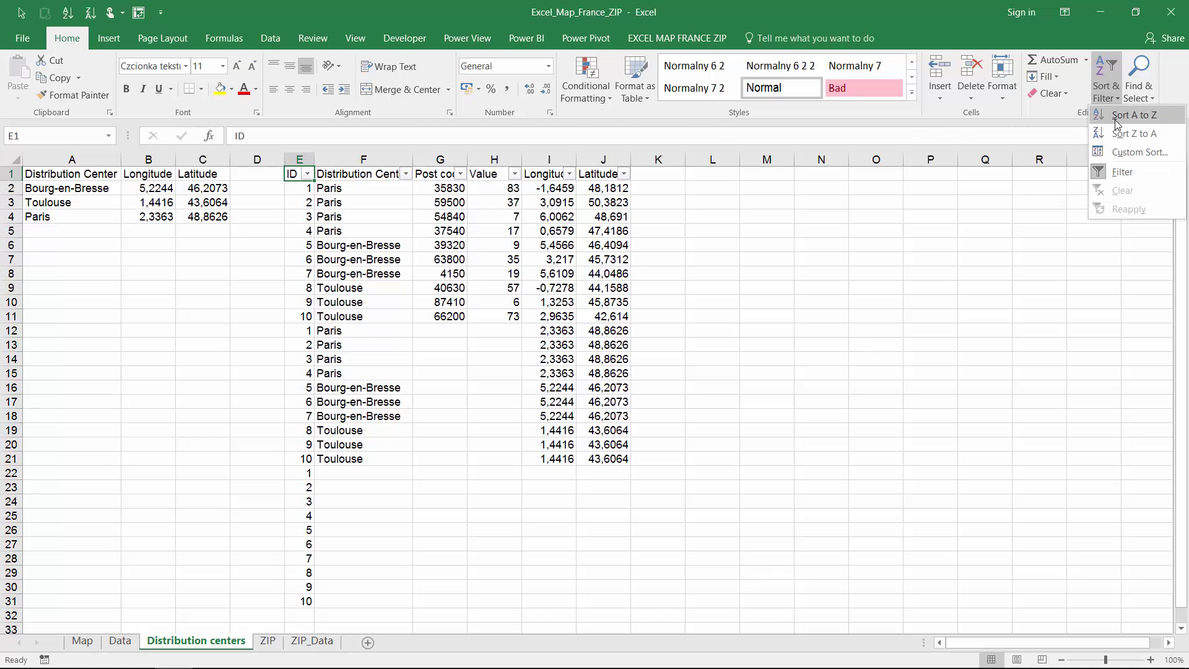
{"action": "left_click", "coordinate": [1116, 117]}
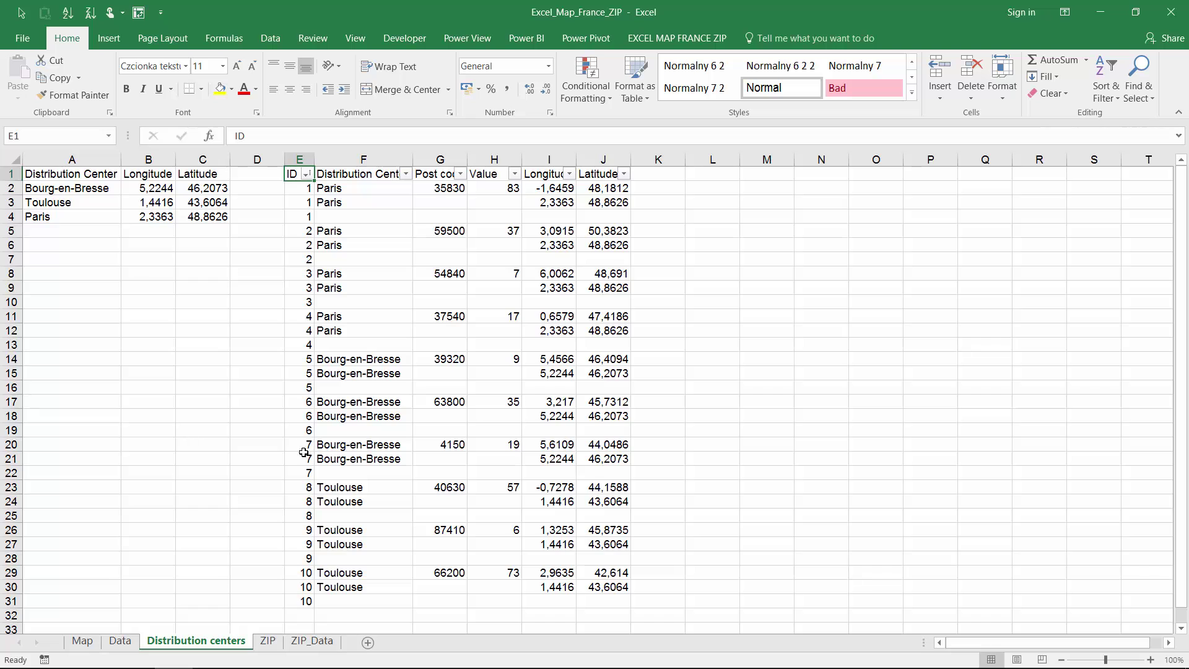
Step: Duplicate the bubble chart on the Map sheet by copying it and pasting it at cell I6
{"action": "left_click", "coordinate": [83, 641]}
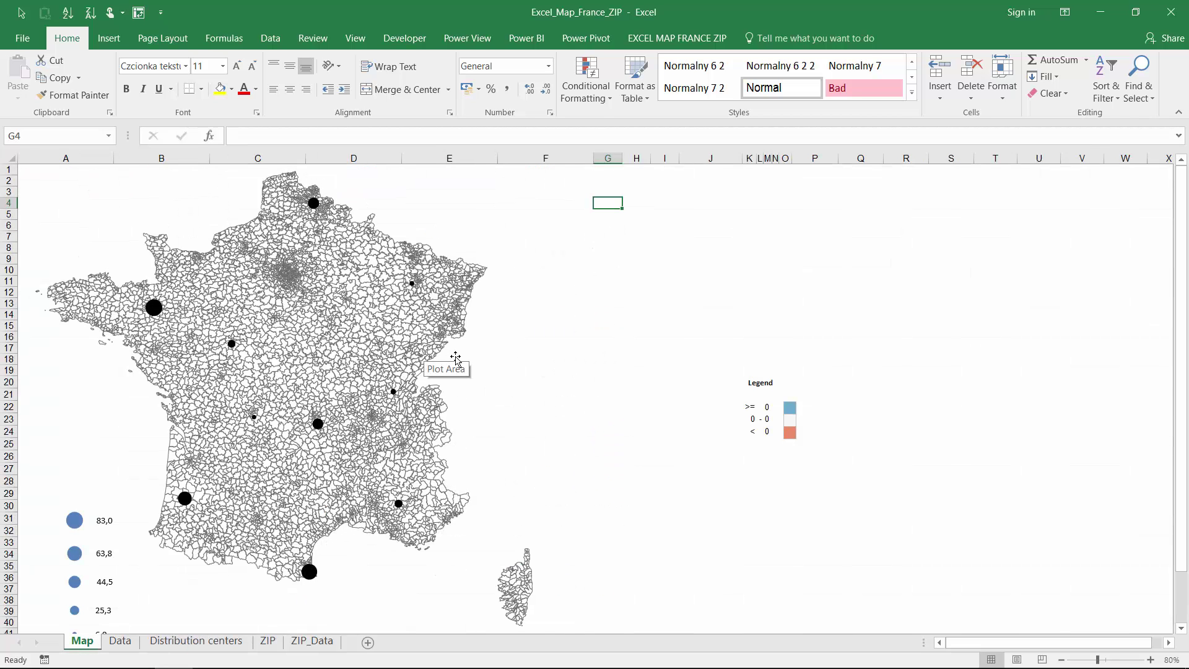
{"action": "right_click", "coordinate": [542, 256]}
{"action": "left_click", "coordinate": [560, 285]}
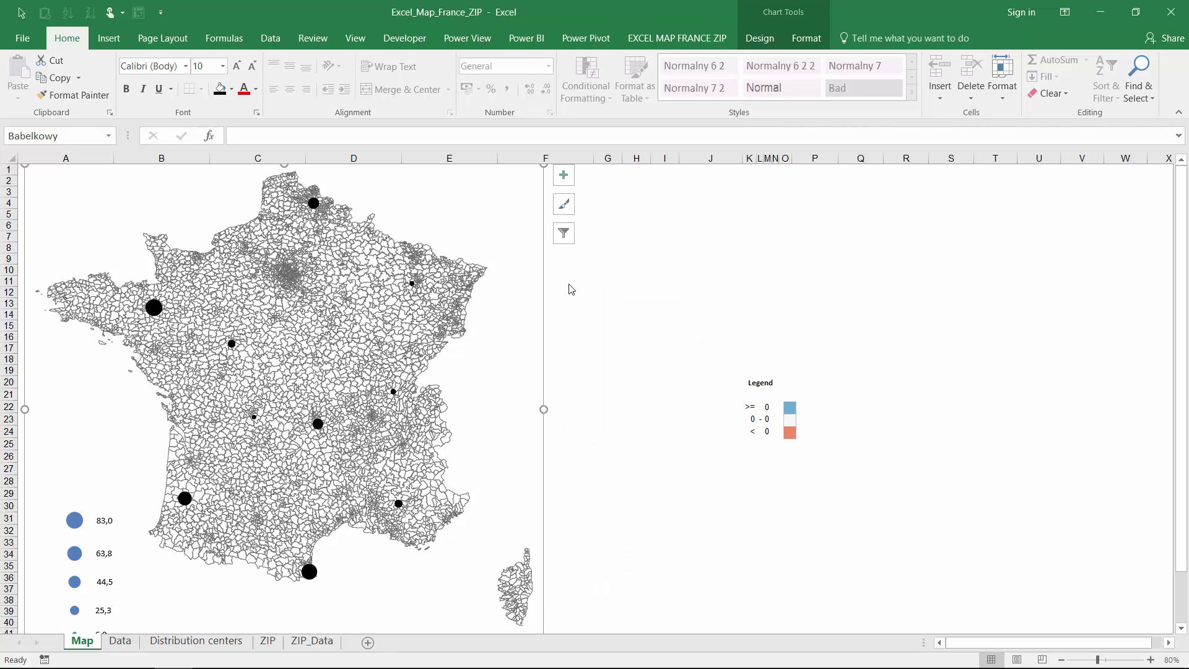
{"action": "left_click", "coordinate": [665, 225]}
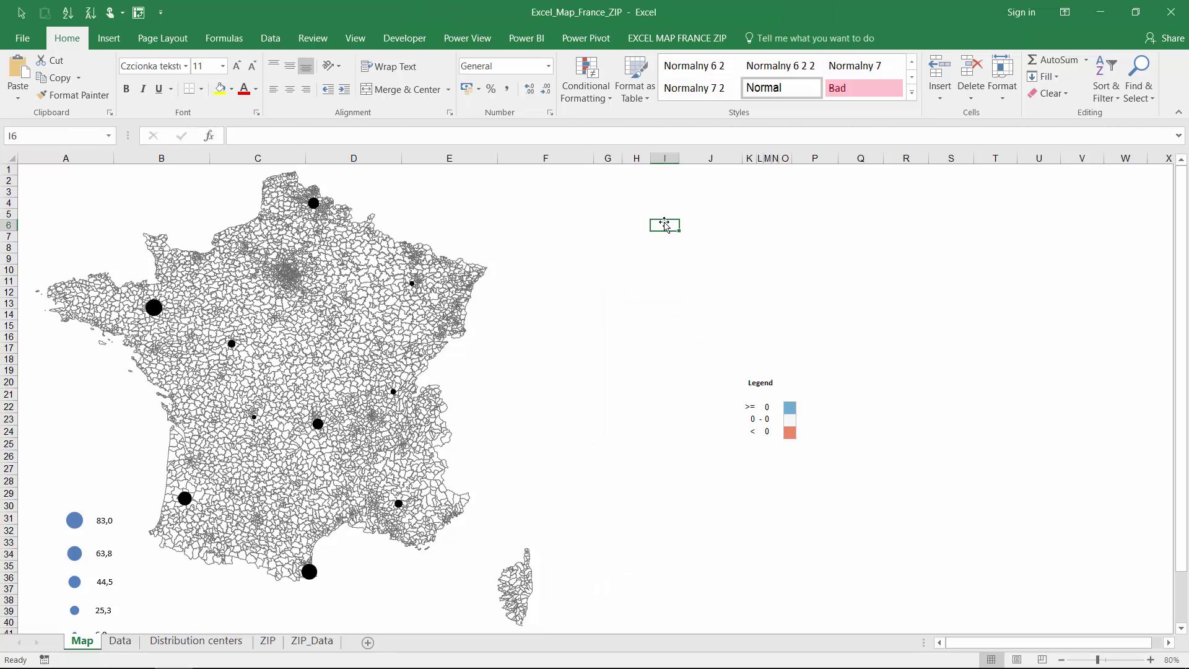
{"action": "key", "text": "ctrl+v"}
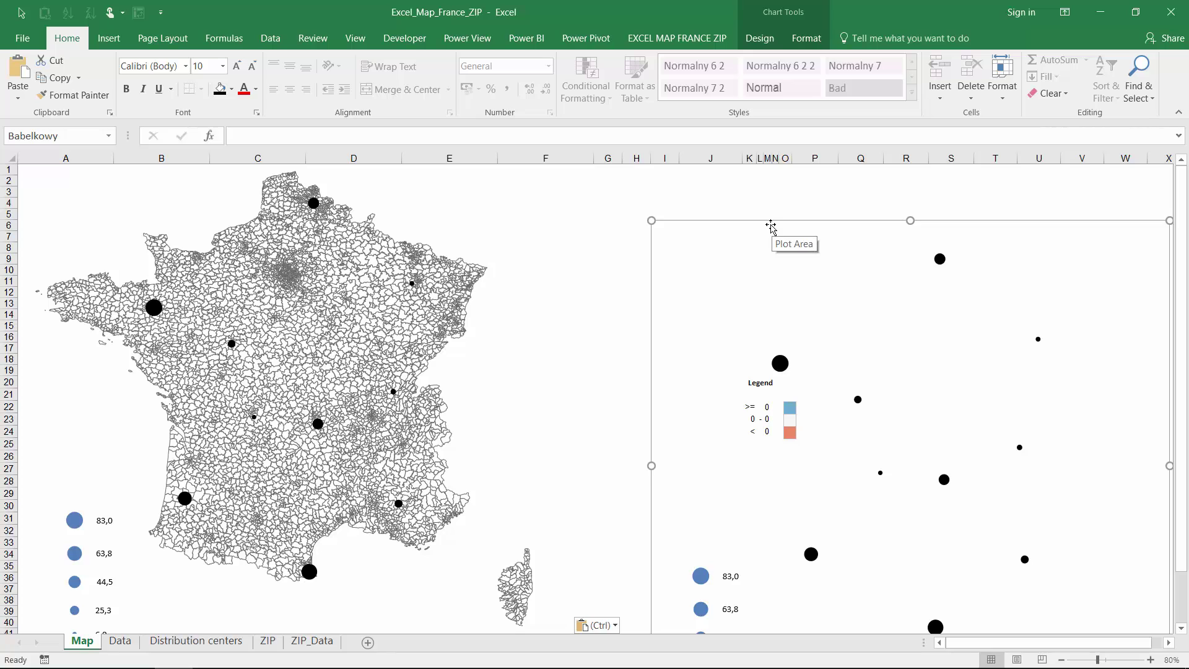
Step: Move the duplicated bubble chart exactly over the original chart on the France map
{"action": "key", "text": "ctrl+c"}
{"action": "key", "text": "Down"}
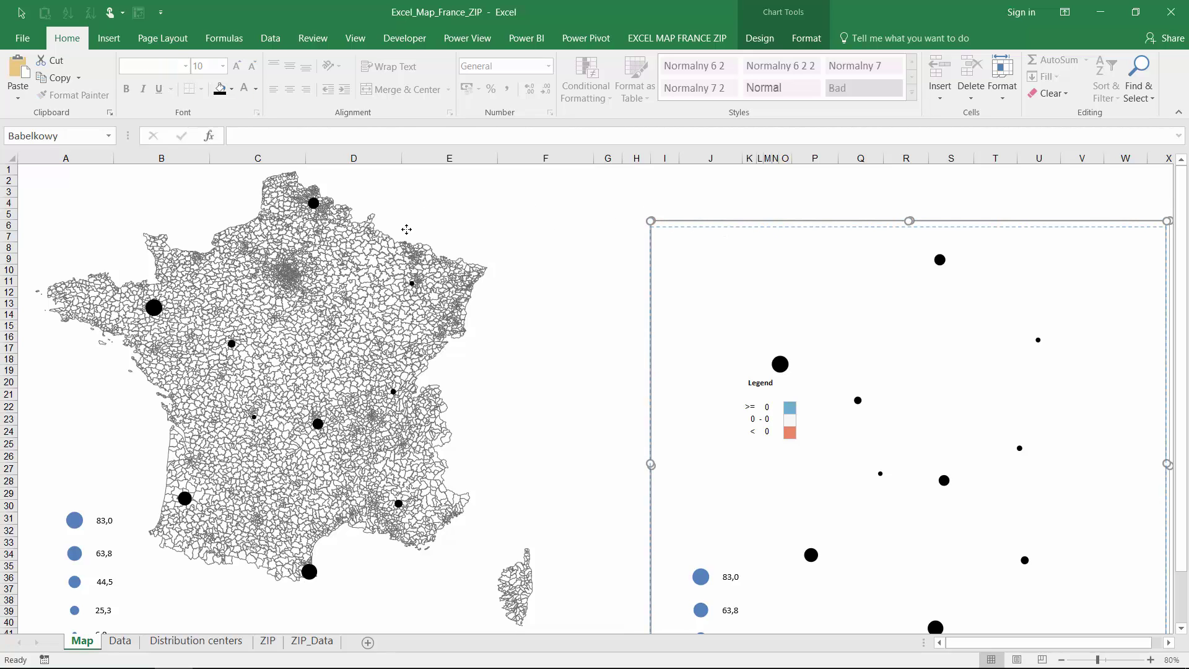
{"action": "key", "text": "Down"}
{"action": "left_click", "coordinate": [730, 207]}
{"action": "left_click", "coordinate": [722, 221]}
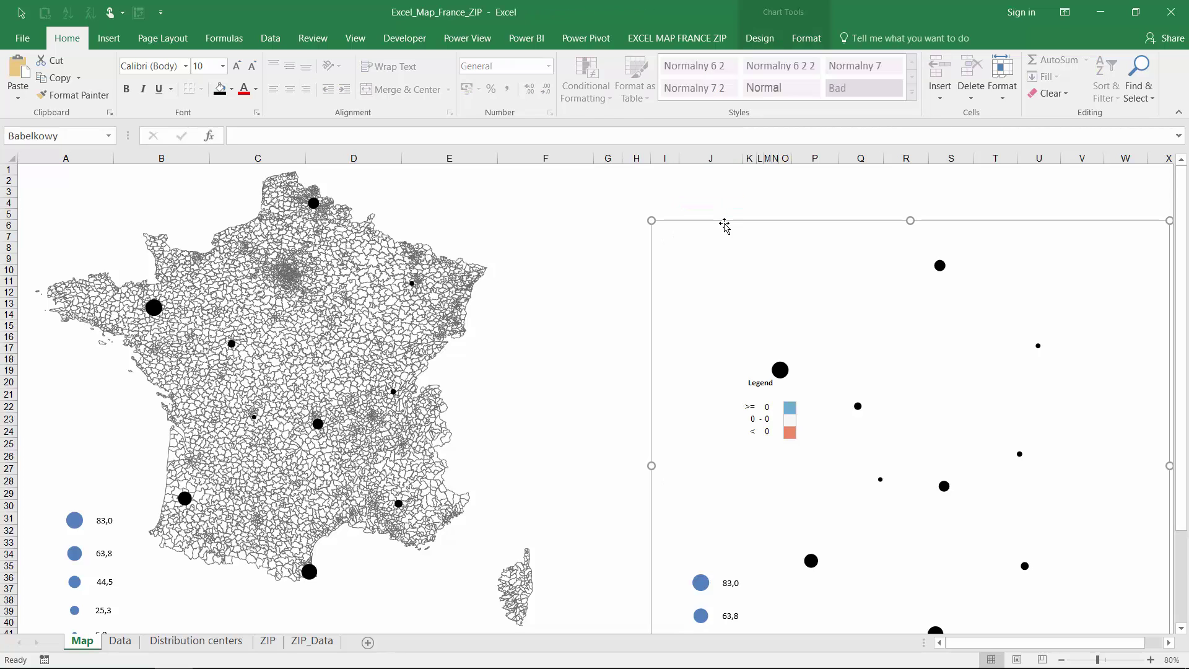
{"action": "left_click_drag", "start_coordinate": [731, 220], "coordinate": [104, 159]}
Step: Change the overlaid duplicate chart's type to Scatter with Straight Lines and Markers
{"action": "right_click", "coordinate": [382, 294]}
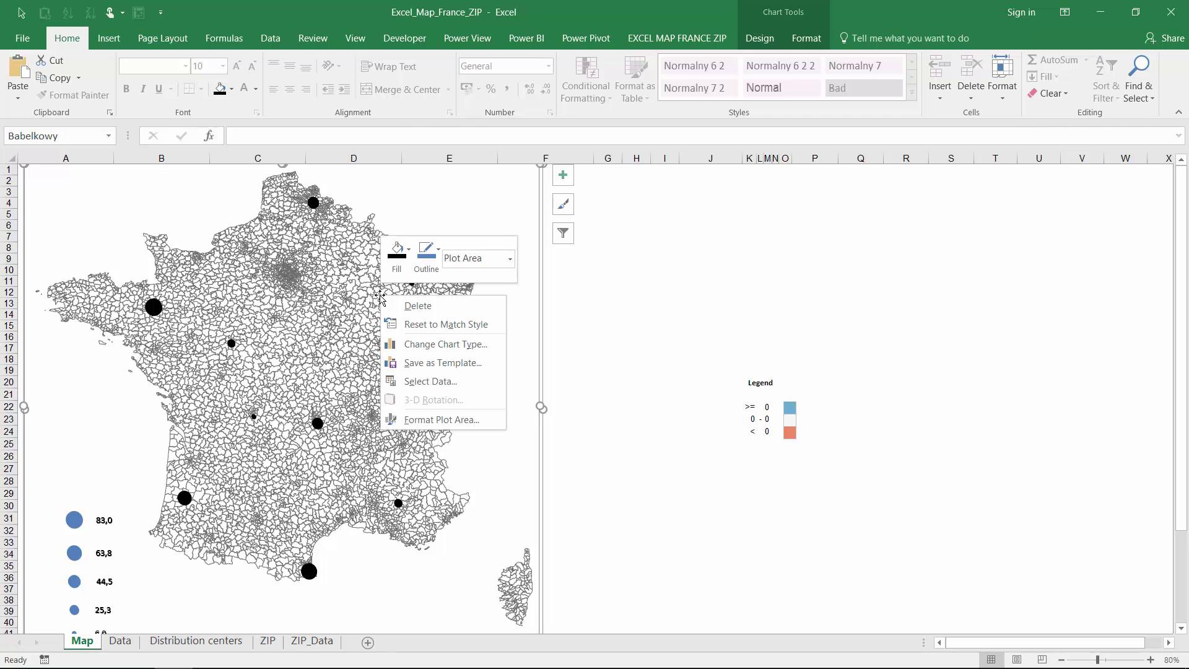
{"action": "left_click", "coordinate": [426, 345]}
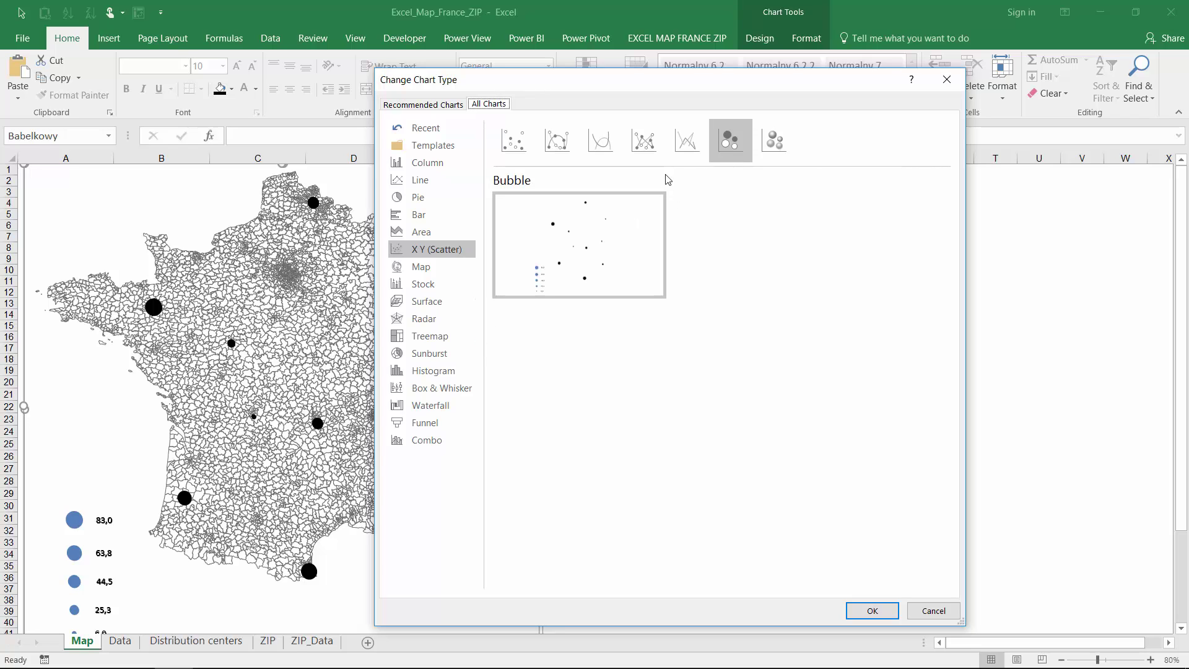
{"action": "left_click", "coordinate": [648, 147]}
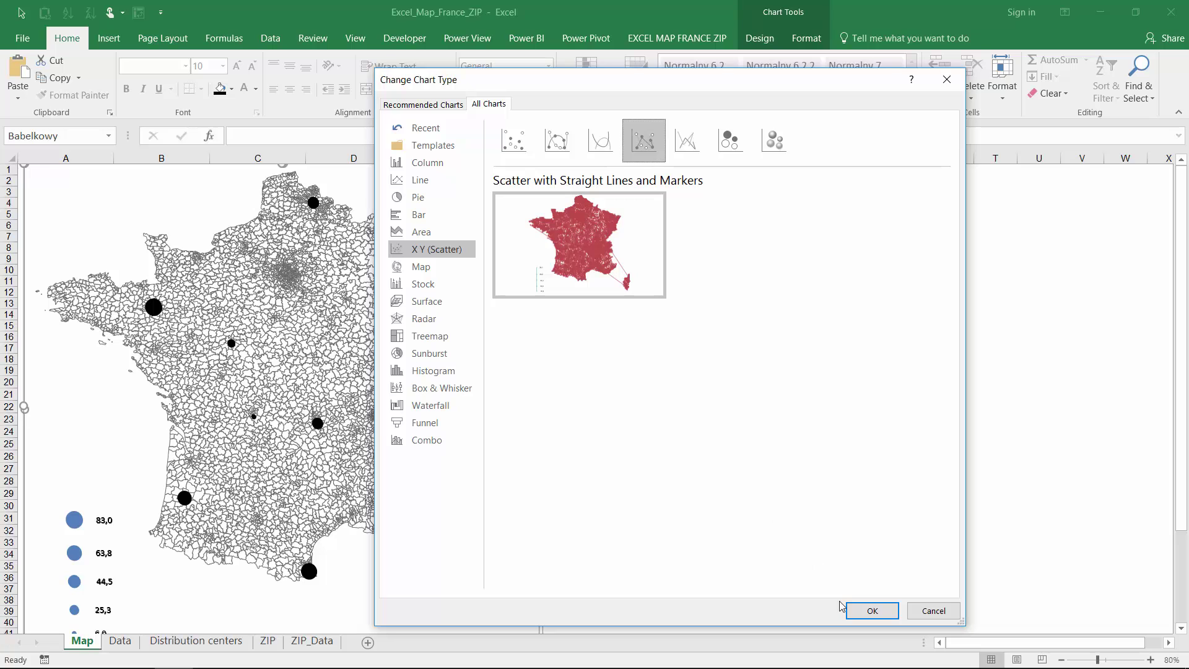
{"action": "left_click", "coordinate": [867, 612]}
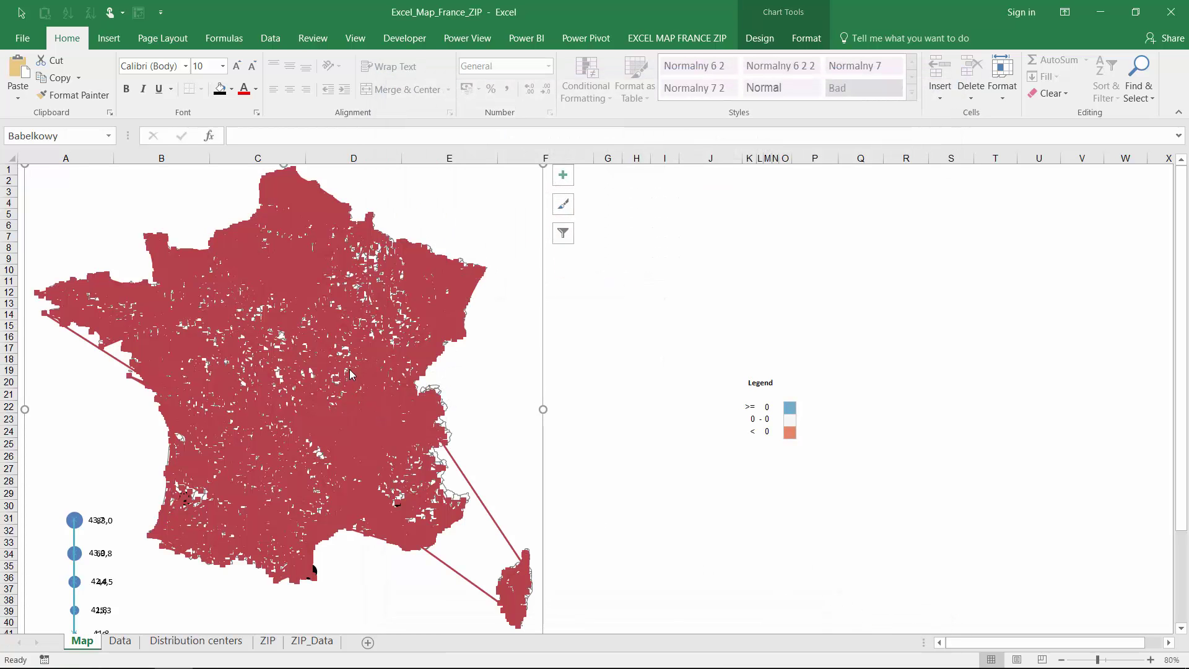
Step: Set the Wartosc series' X values to the longitudes in I2:I30 of the Distribution centers sheet
{"action": "right_click", "coordinate": [477, 381]}
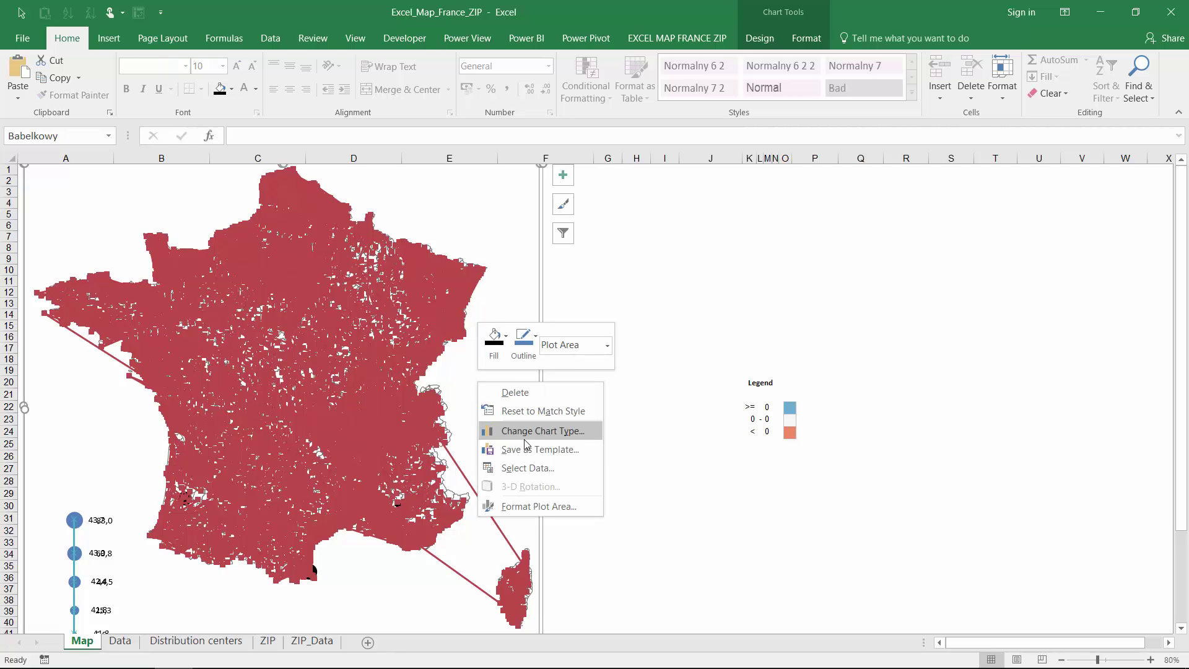
{"action": "left_click", "coordinate": [528, 469]}
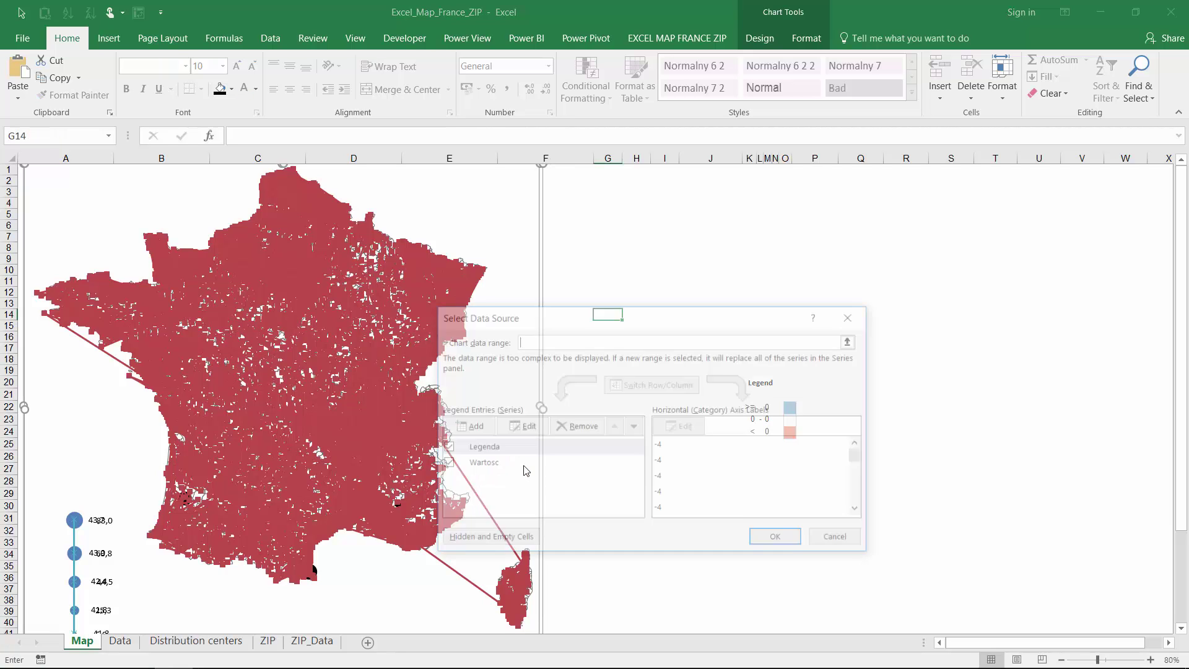
{"action": "left_click", "coordinate": [478, 466]}
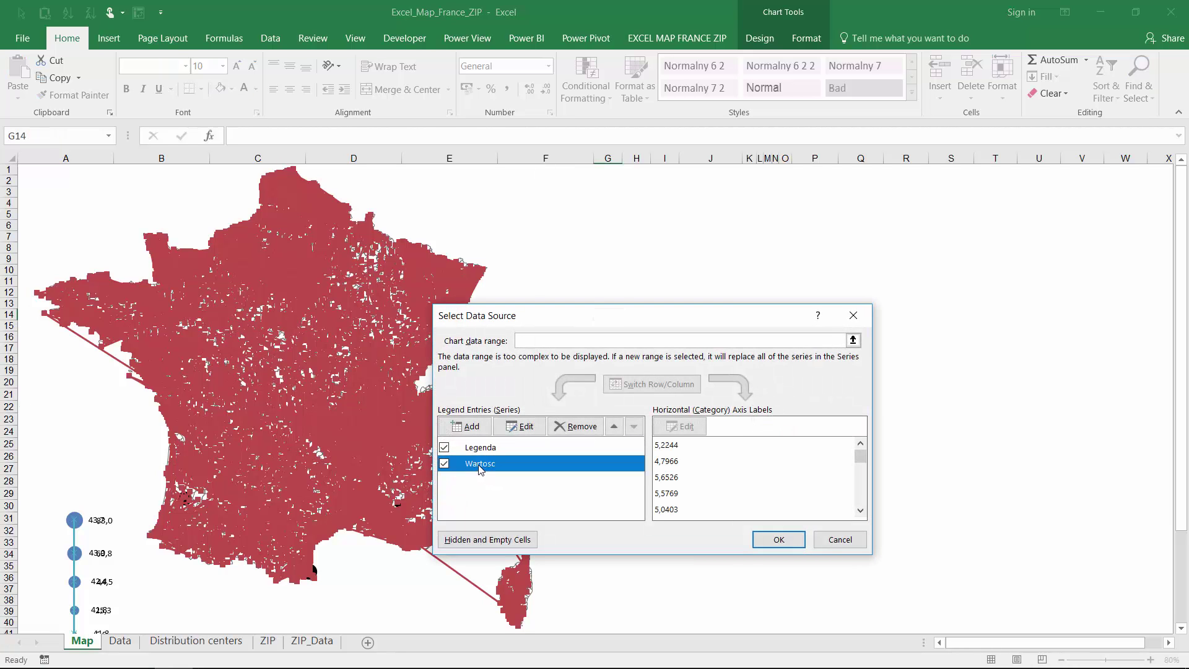
{"action": "left_click", "coordinate": [516, 428]}
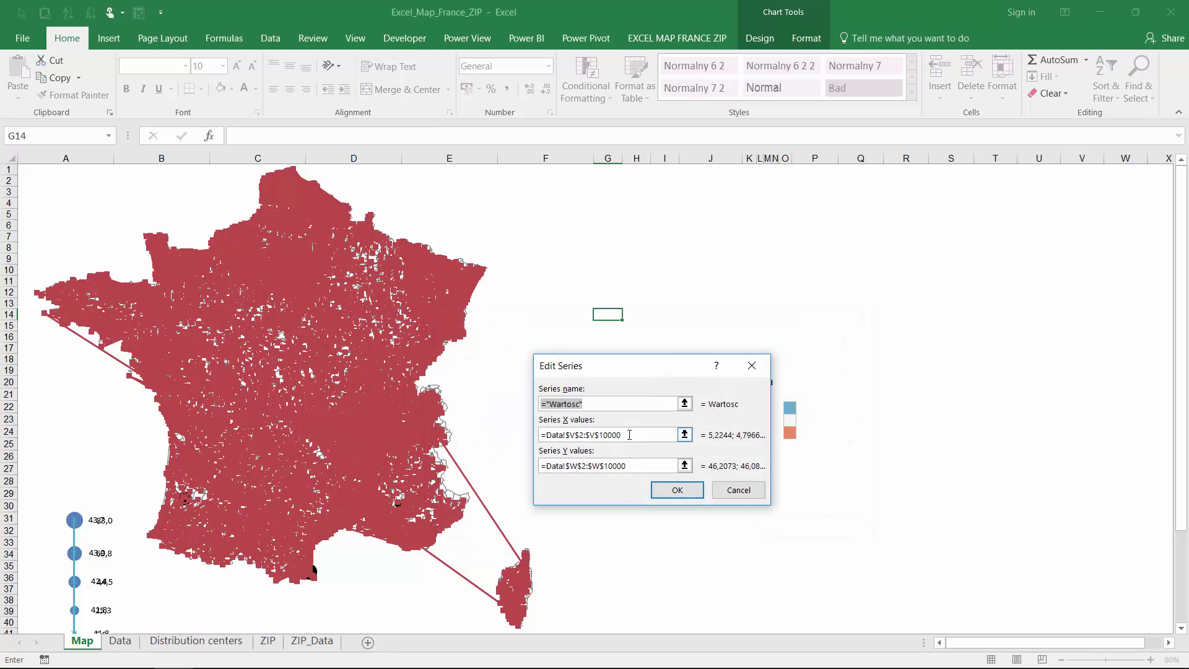
{"action": "left_click", "coordinate": [685, 434]}
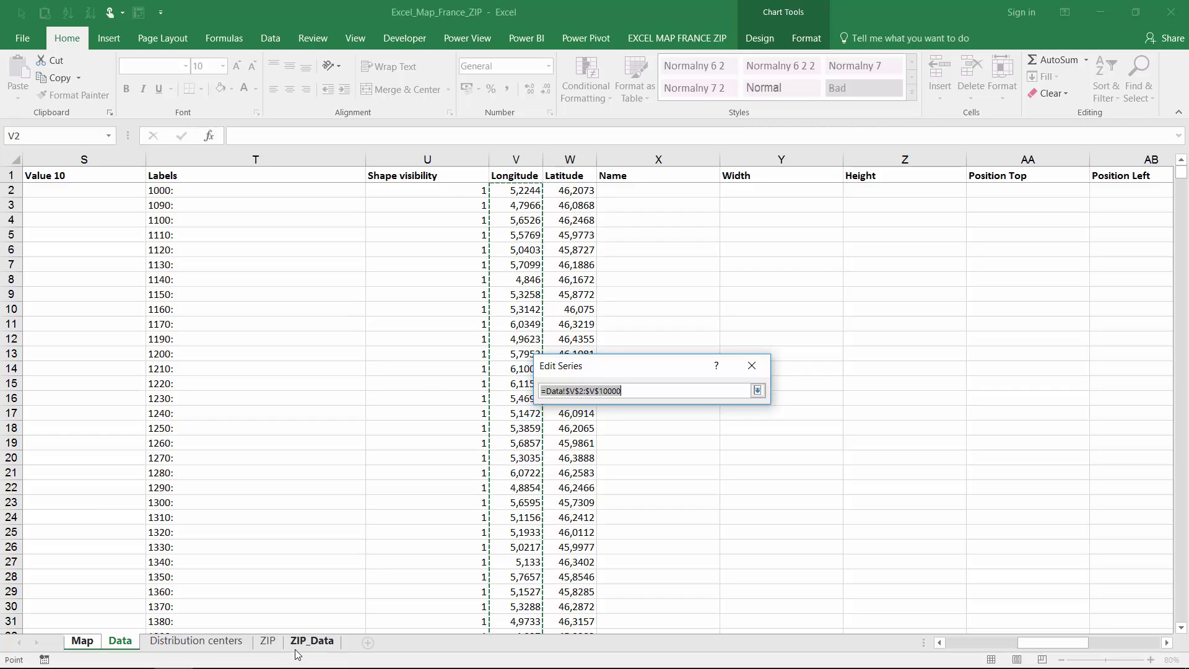
{"action": "left_click", "coordinate": [227, 644]}
{"action": "left_click", "coordinate": [228, 645]}
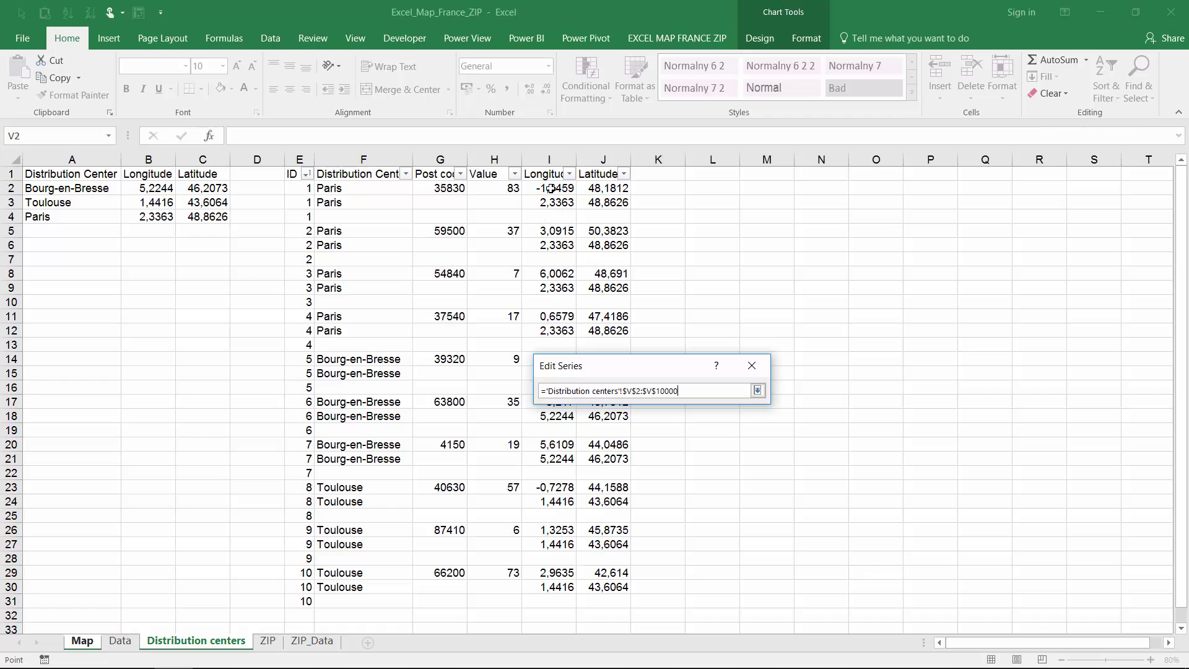
{"action": "left_click_drag", "start_coordinate": [550, 188], "coordinate": [545, 586]}
{"action": "left_click", "coordinate": [757, 390]}
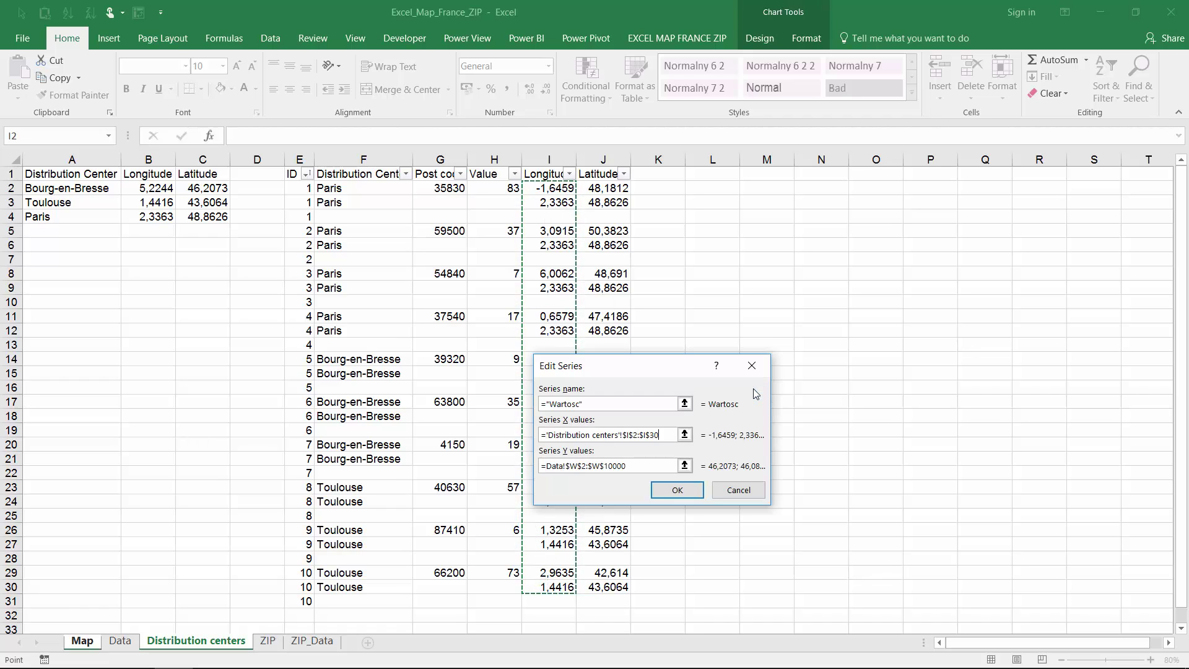
Step: Set the Wartosc series' Y values to the latitudes in J2:J31 of the Distribution centers sheet
{"action": "left_click", "coordinate": [685, 466]}
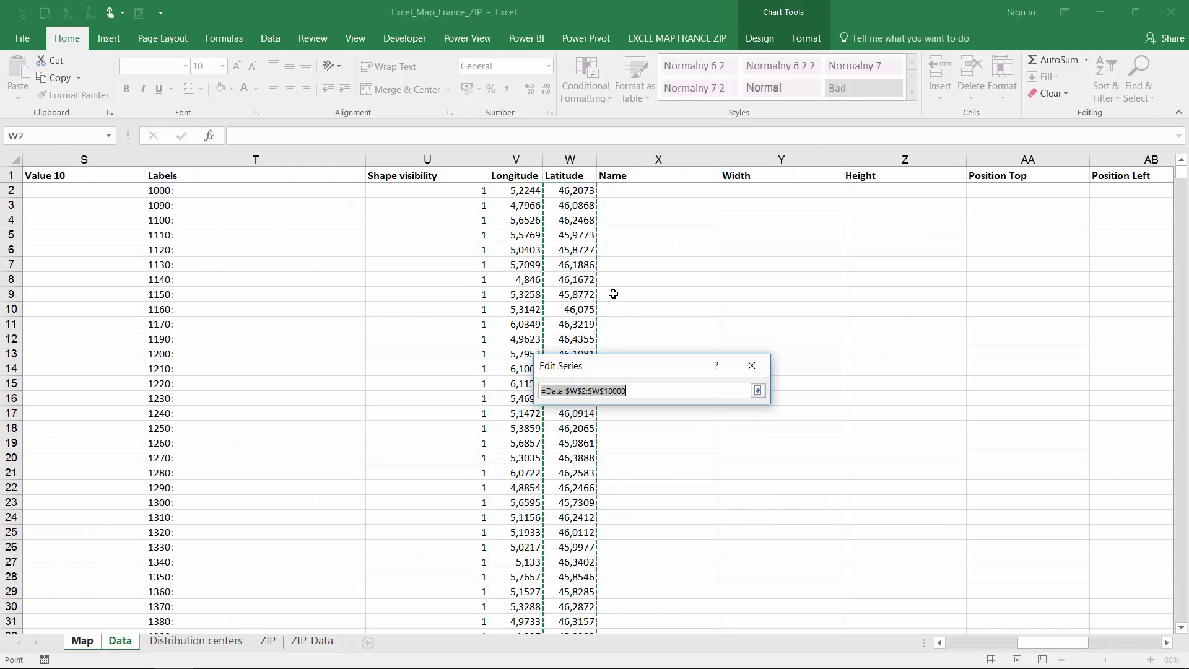
{"action": "left_click", "coordinate": [211, 640]}
{"action": "left_click_drag", "start_coordinate": [620, 185], "coordinate": [589, 599]}
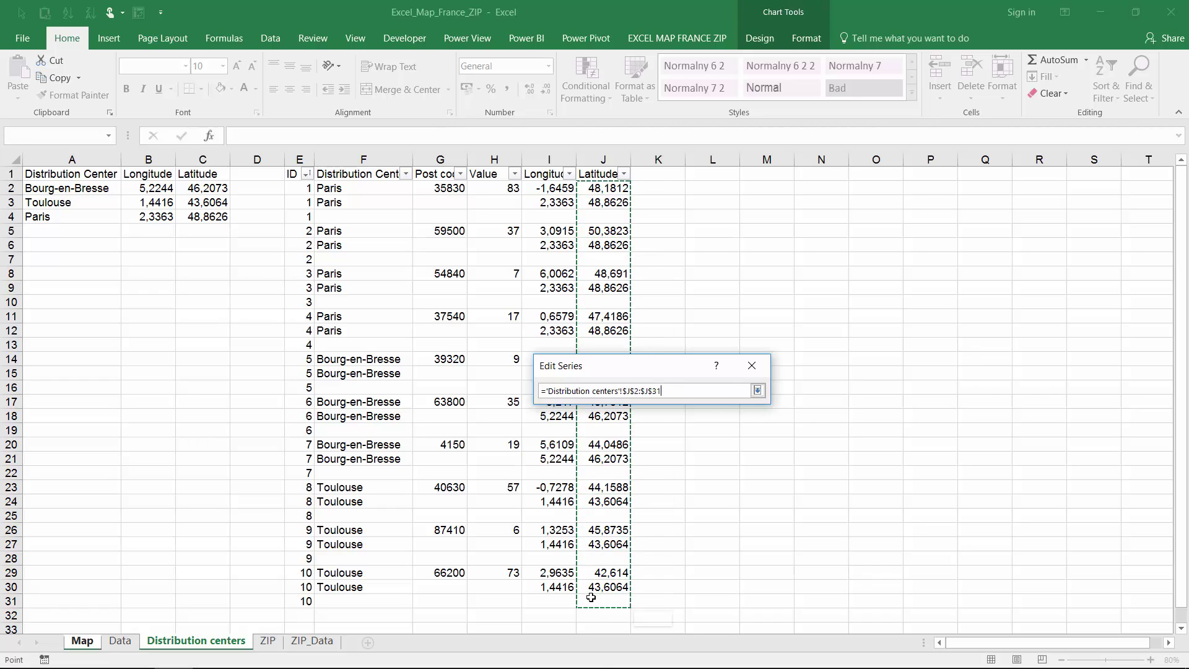
{"action": "left_click_drag", "start_coordinate": [610, 196], "coordinate": [601, 606]}
{"action": "left_click", "coordinate": [758, 391]}
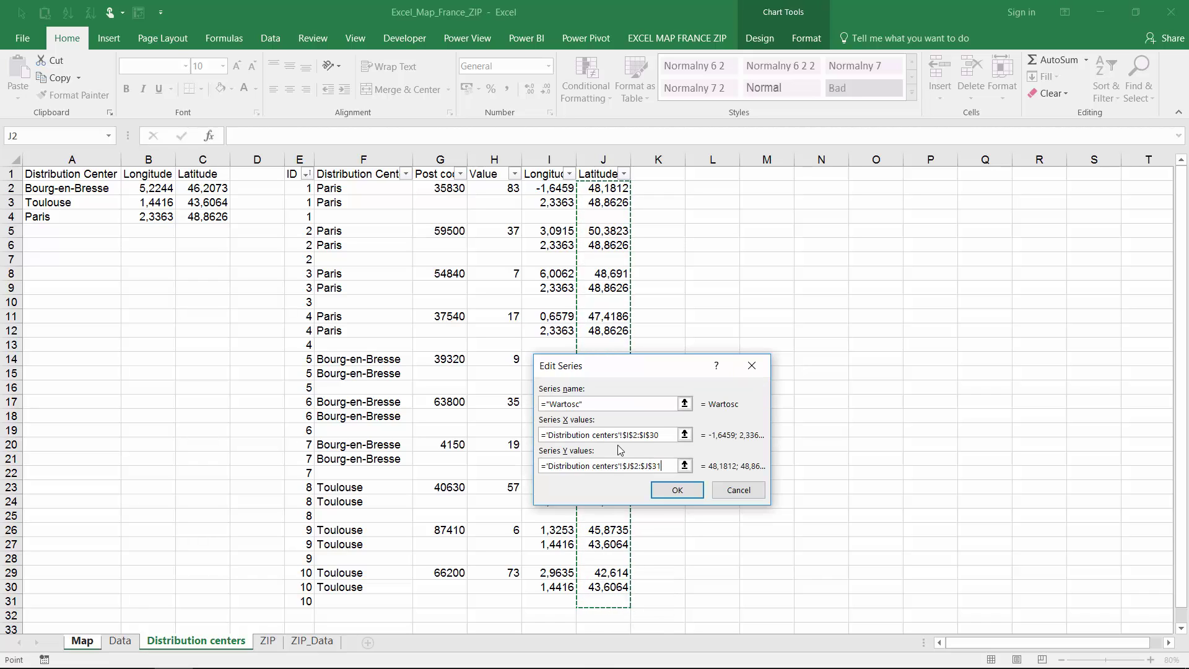
Step: Extend the Wartosc series' X range to end at I31 and apply the data source changes
{"action": "left_click", "coordinate": [665, 436]}
{"action": "key", "text": "BackSpace"}
{"action": "type", "text": "1"}
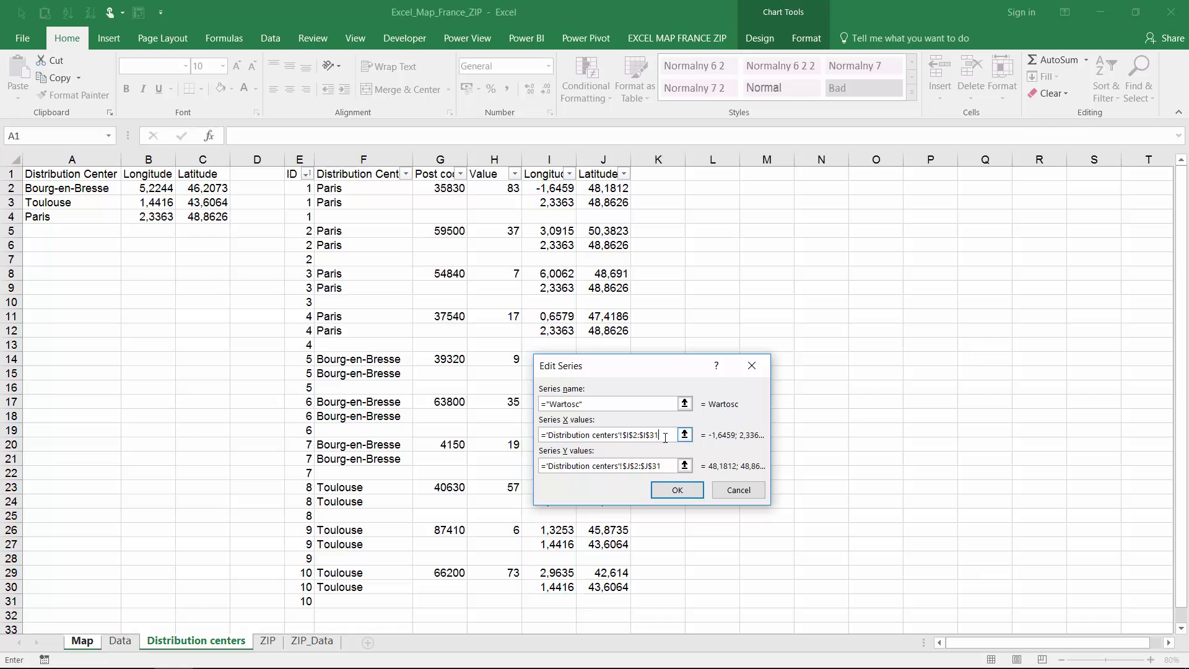
{"action": "left_click", "coordinate": [676, 490]}
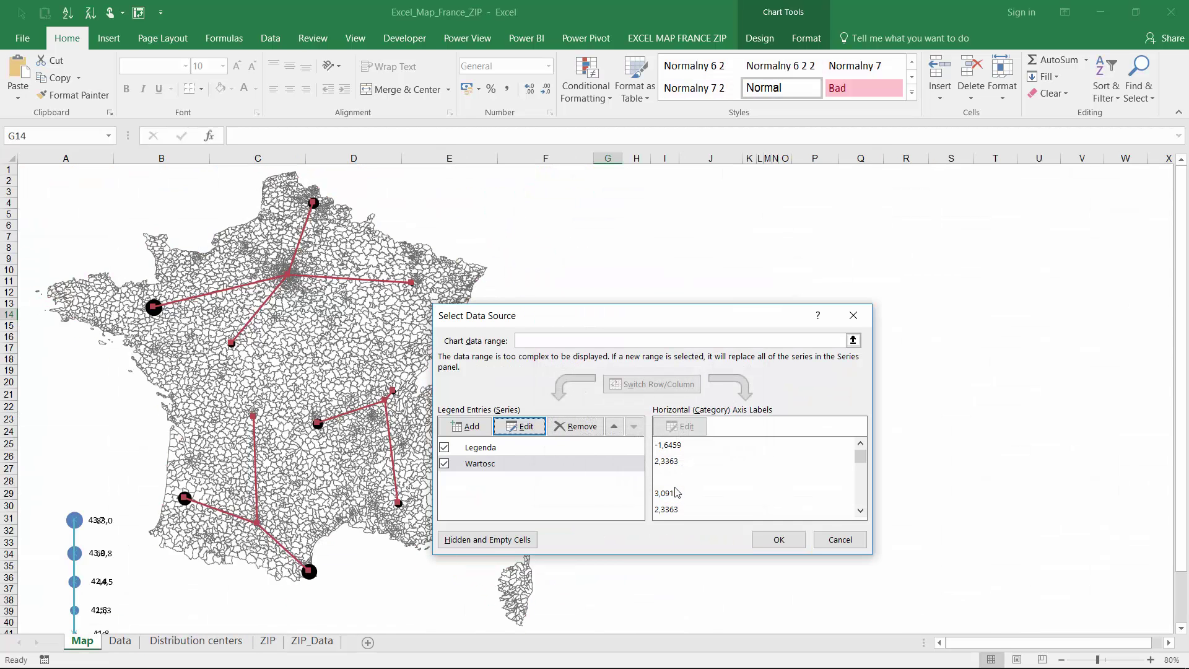
{"action": "left_click", "coordinate": [770, 540]}
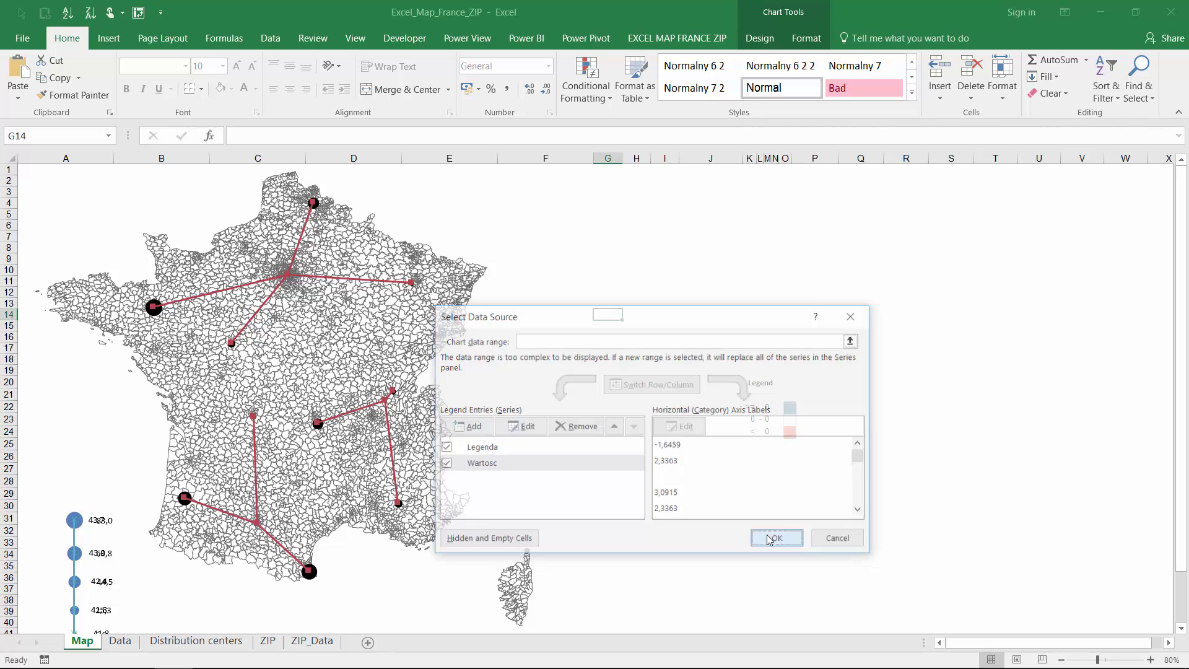
Step: Format the Wartosc connecting lines as dashed, with Stealth Arrow as the begin arrow type
{"action": "right_click", "coordinate": [356, 280]}
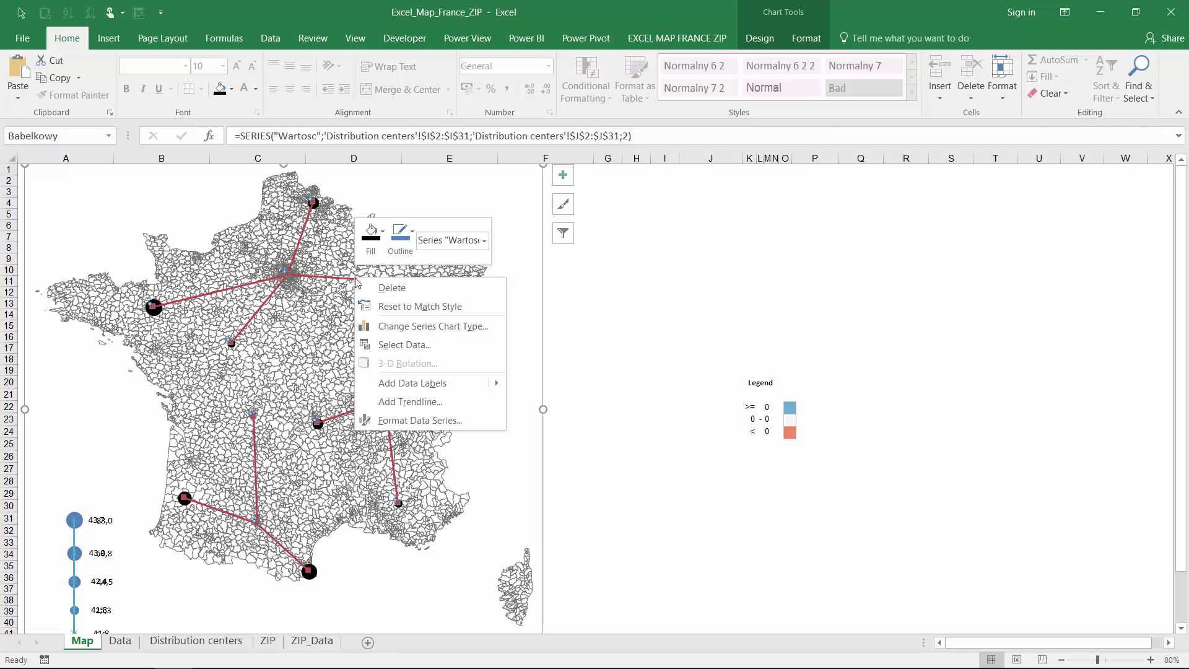
{"action": "left_click", "coordinate": [396, 420]}
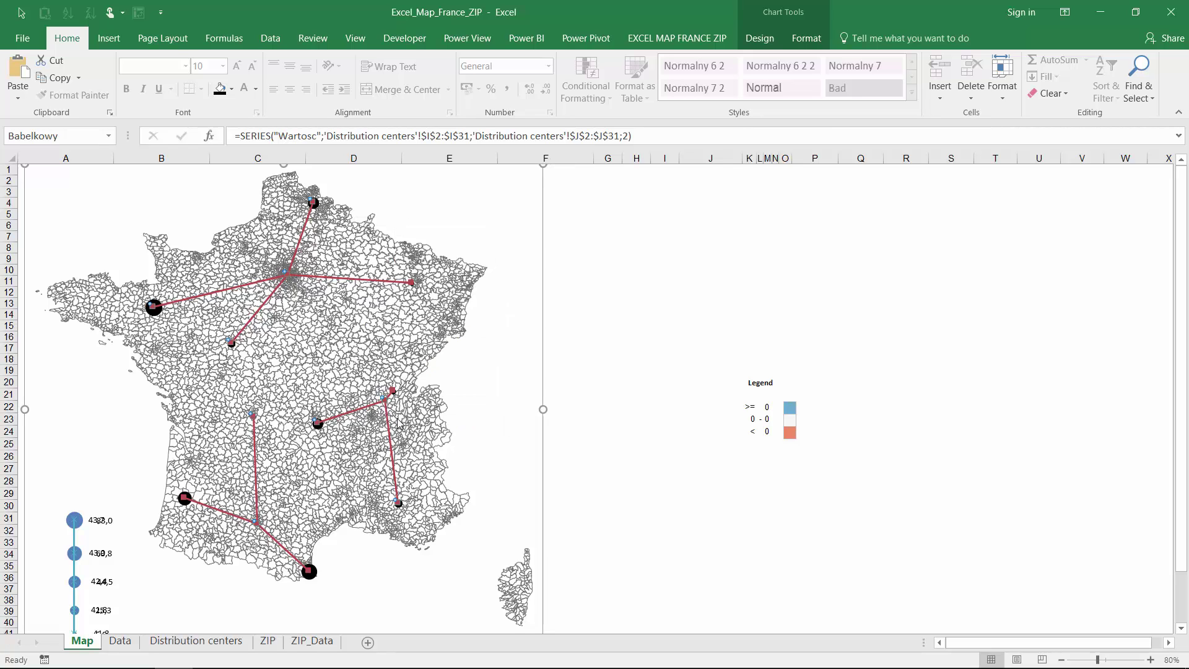
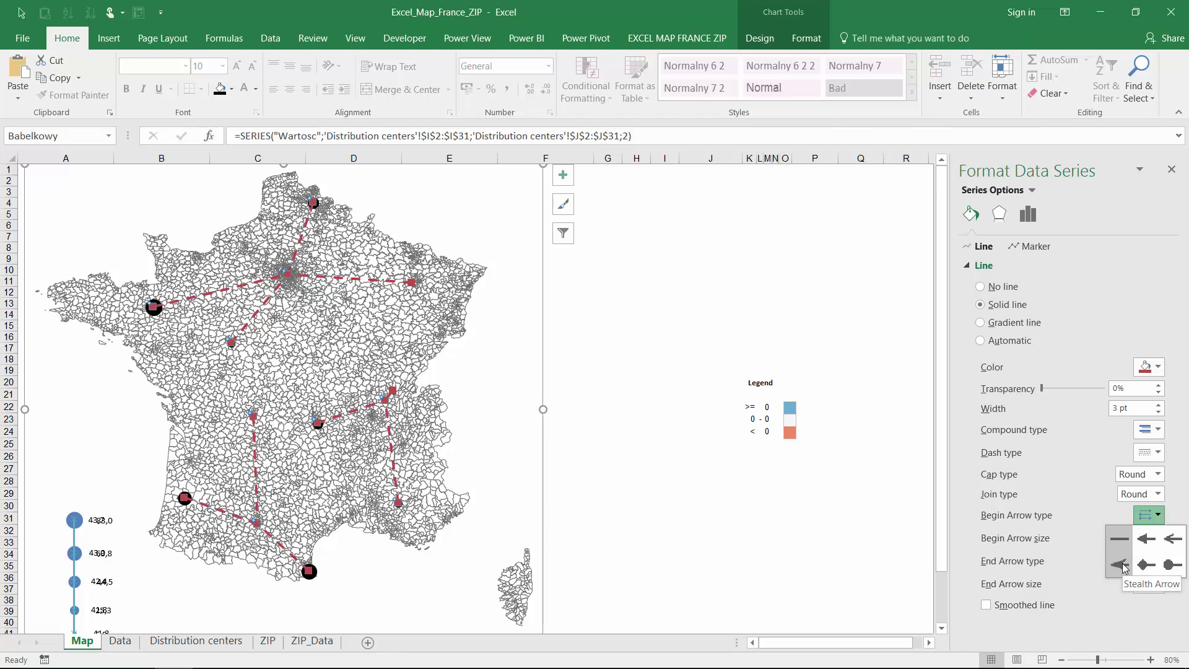
{"action": "left_click", "coordinate": [1121, 559]}
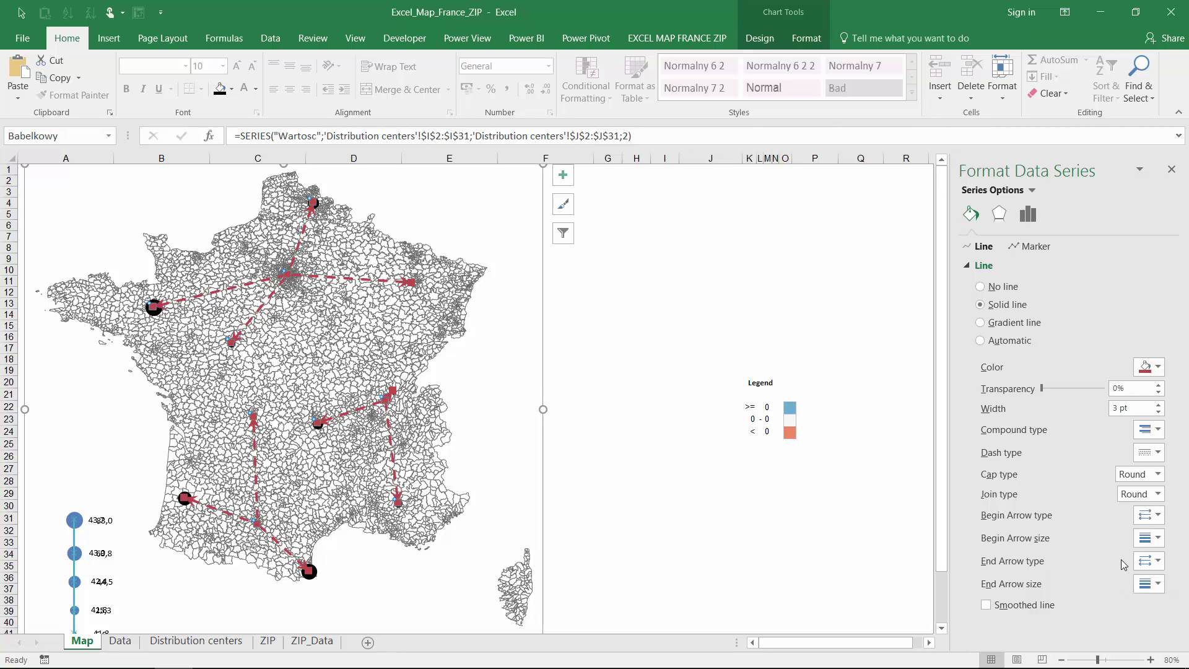
Step: Set the Wartosc series' markers to None and deselect the chart
{"action": "left_click", "coordinate": [1029, 246]}
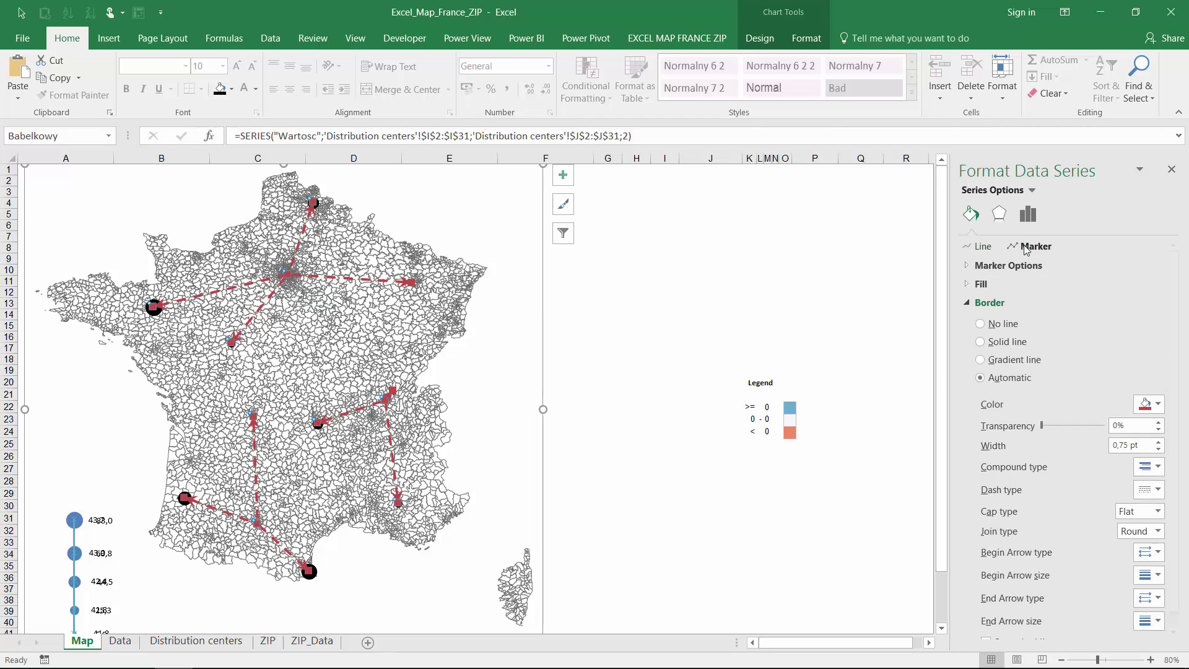
{"action": "left_click", "coordinate": [966, 265]}
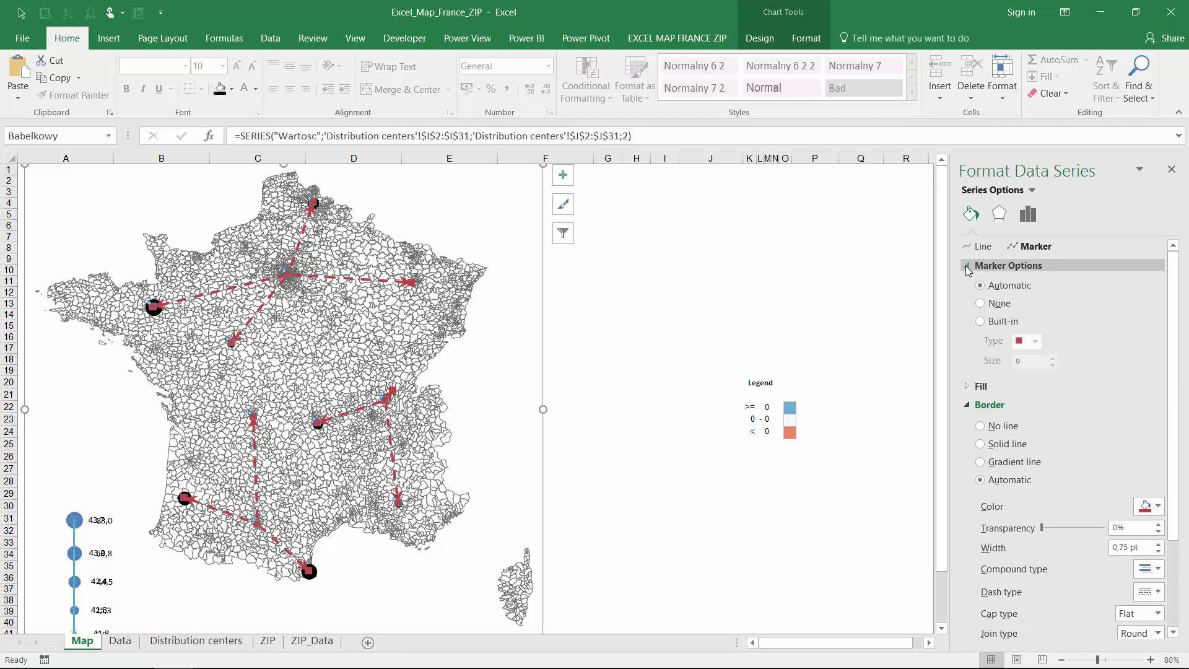
{"action": "left_click", "coordinate": [981, 303]}
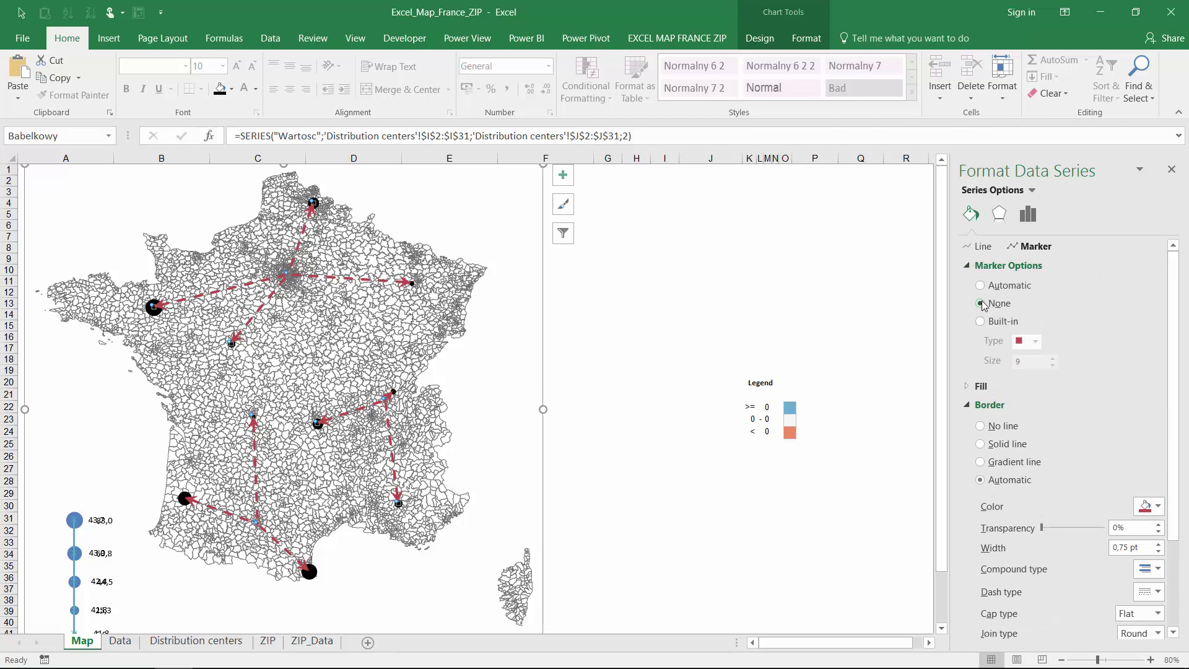
{"action": "left_click", "coordinate": [727, 313]}
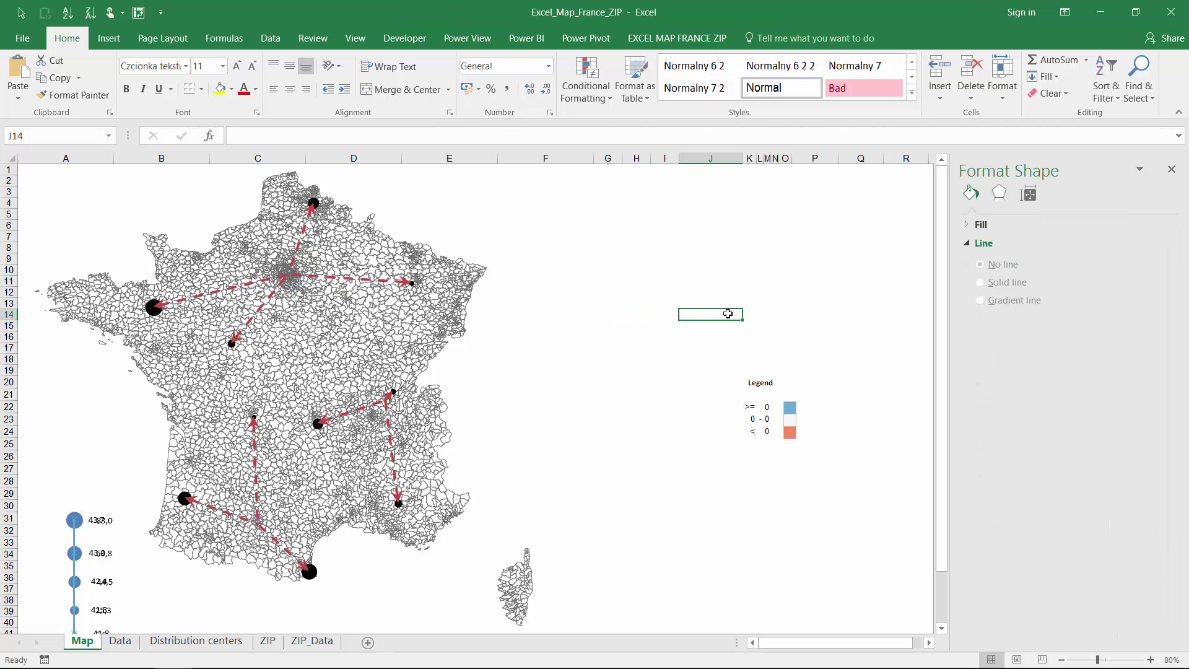
Step: Change the Wartosc connecting lines' outline color to the dark blue theme color
{"action": "left_click", "coordinate": [387, 285]}
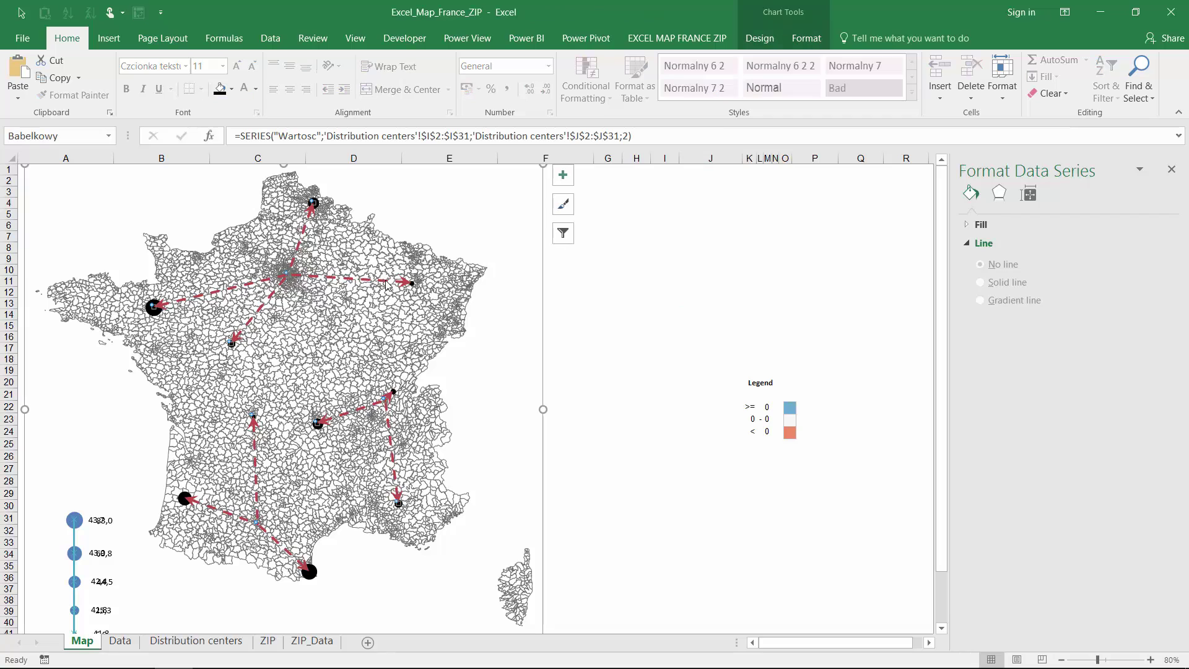
{"action": "left_click", "coordinate": [803, 38]}
{"action": "left_click", "coordinate": [616, 77]}
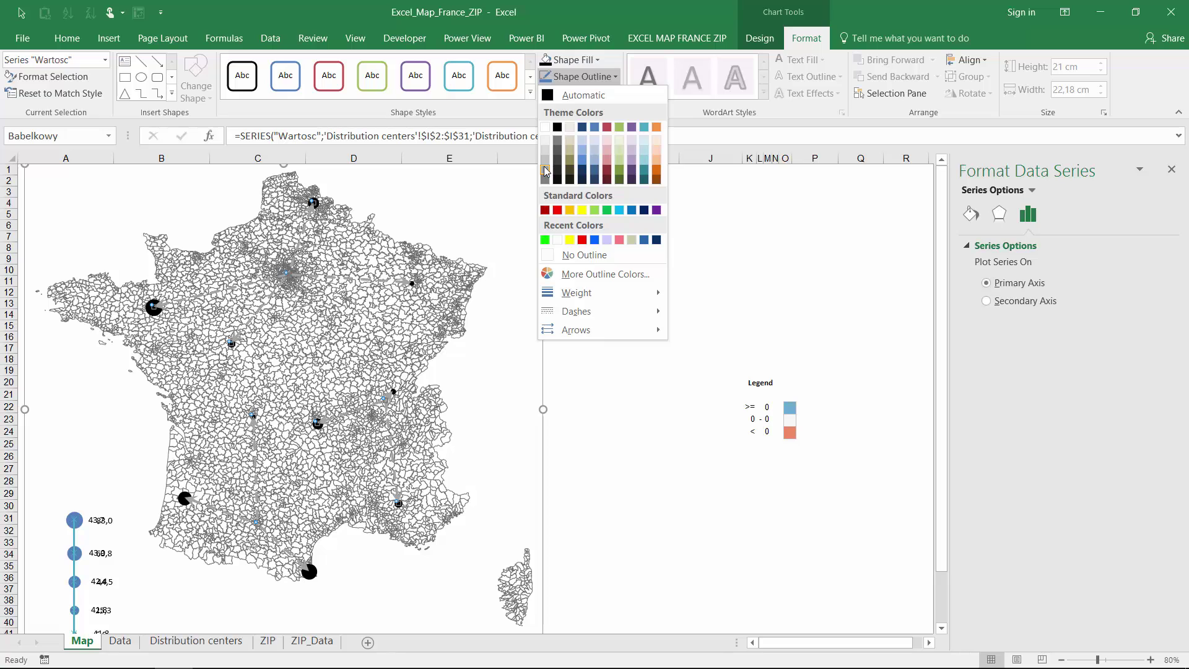
{"action": "left_click", "coordinate": [582, 126]}
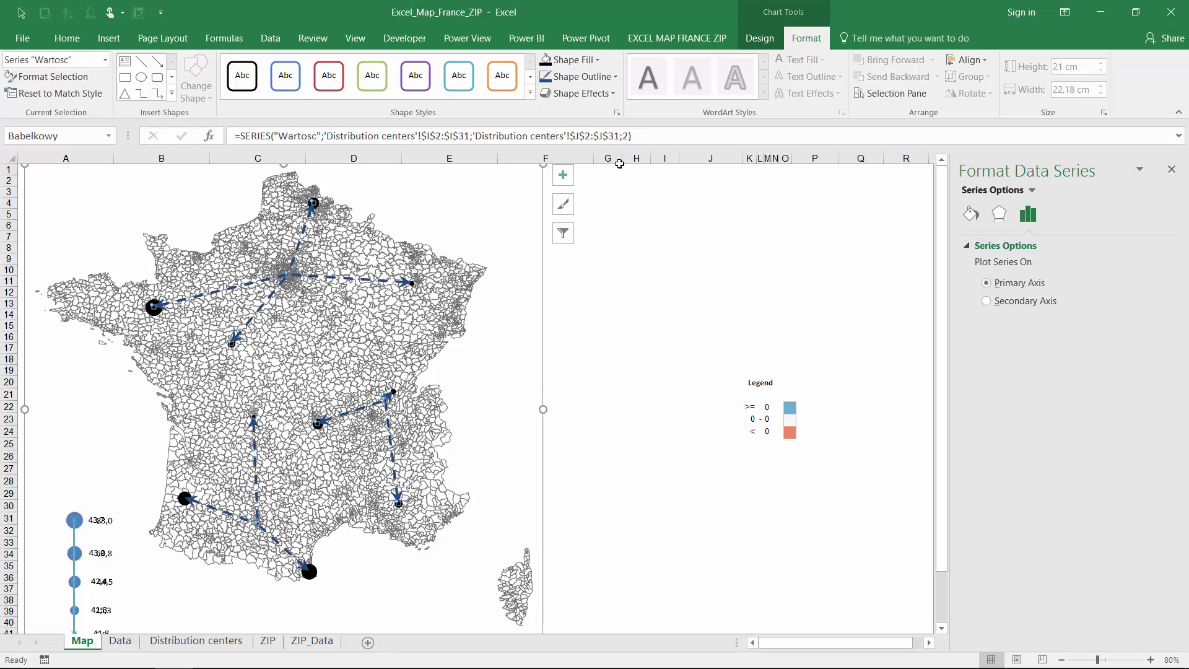
Step: Change the Wartosc connecting lines from dashed to solid and deselect the chart
{"action": "left_click", "coordinate": [615, 77]}
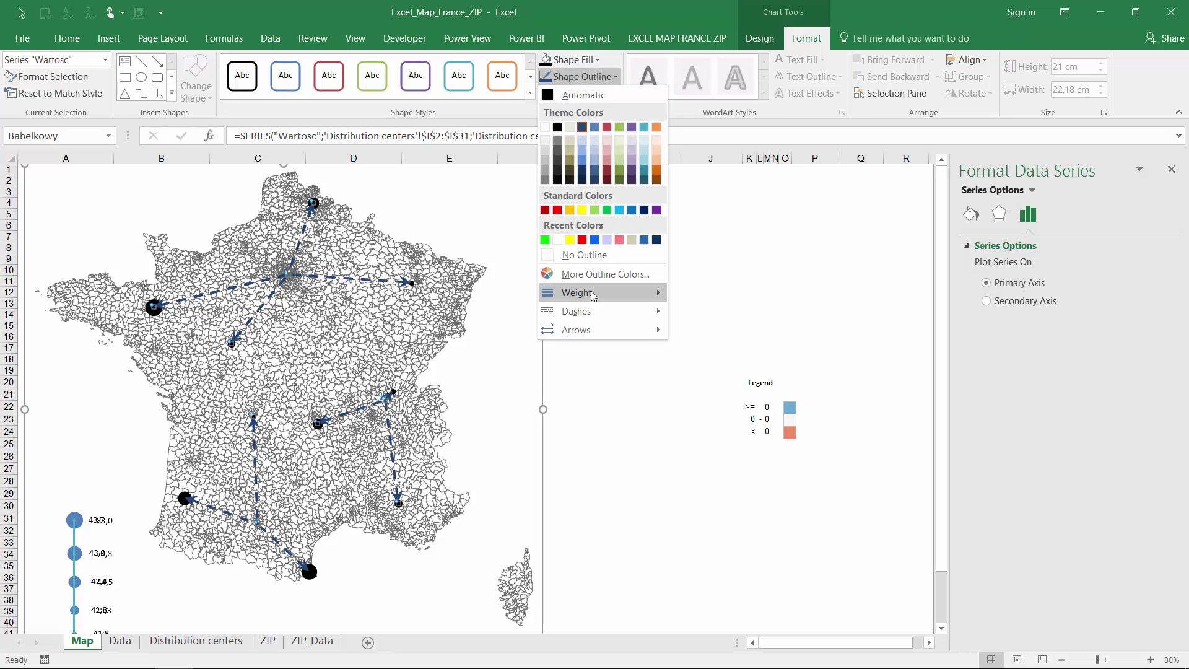
{"action": "mouse_move", "coordinate": [597, 313]}
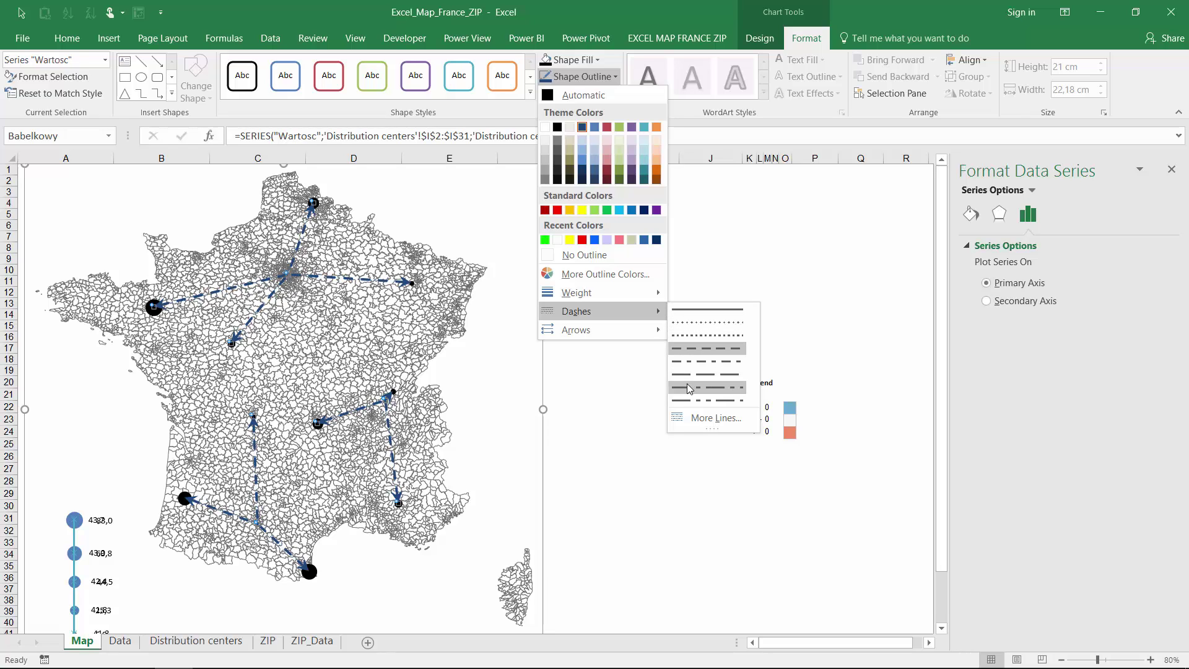
{"action": "left_click", "coordinate": [698, 314]}
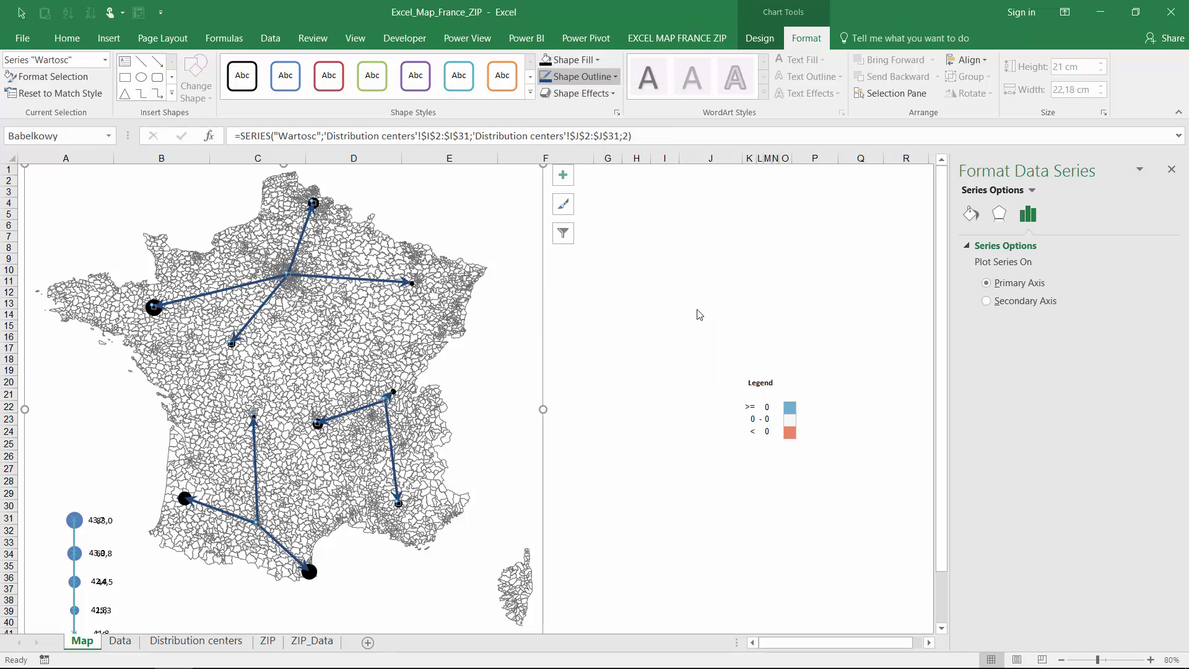
{"action": "left_click", "coordinate": [686, 237]}
Step: Enlarge the map's bubbles with the bubble size setting and confirm the new size
{"action": "left_click", "coordinate": [663, 39]}
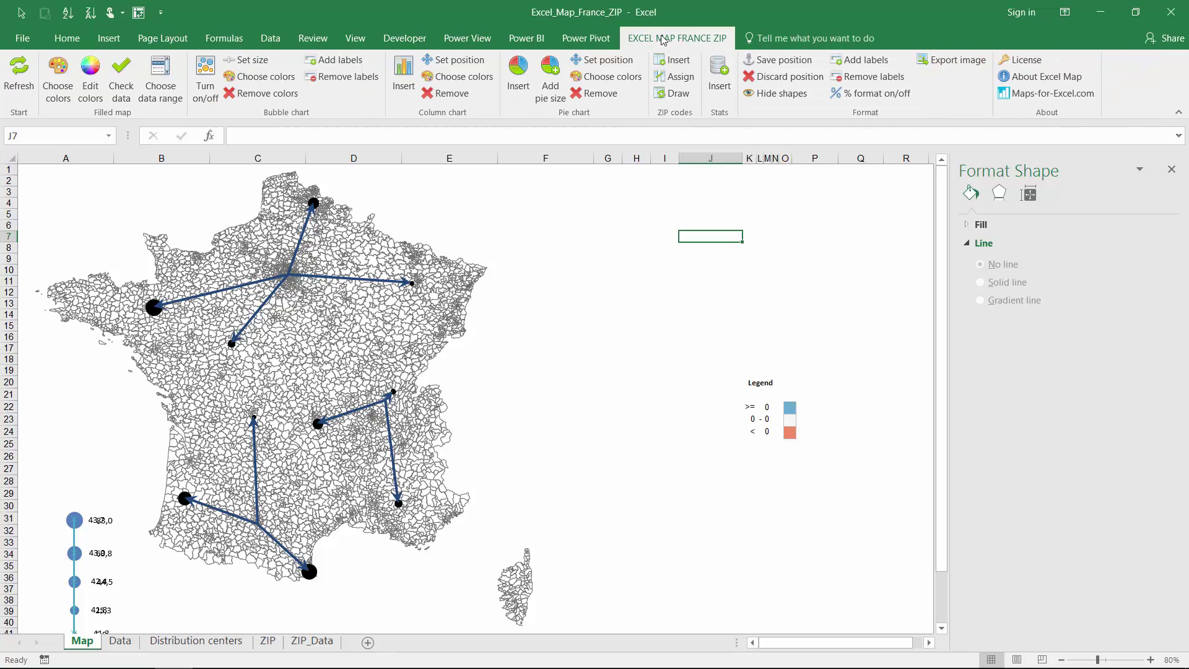
{"action": "left_click", "coordinate": [246, 60]}
{"action": "left_click", "coordinate": [582, 329]}
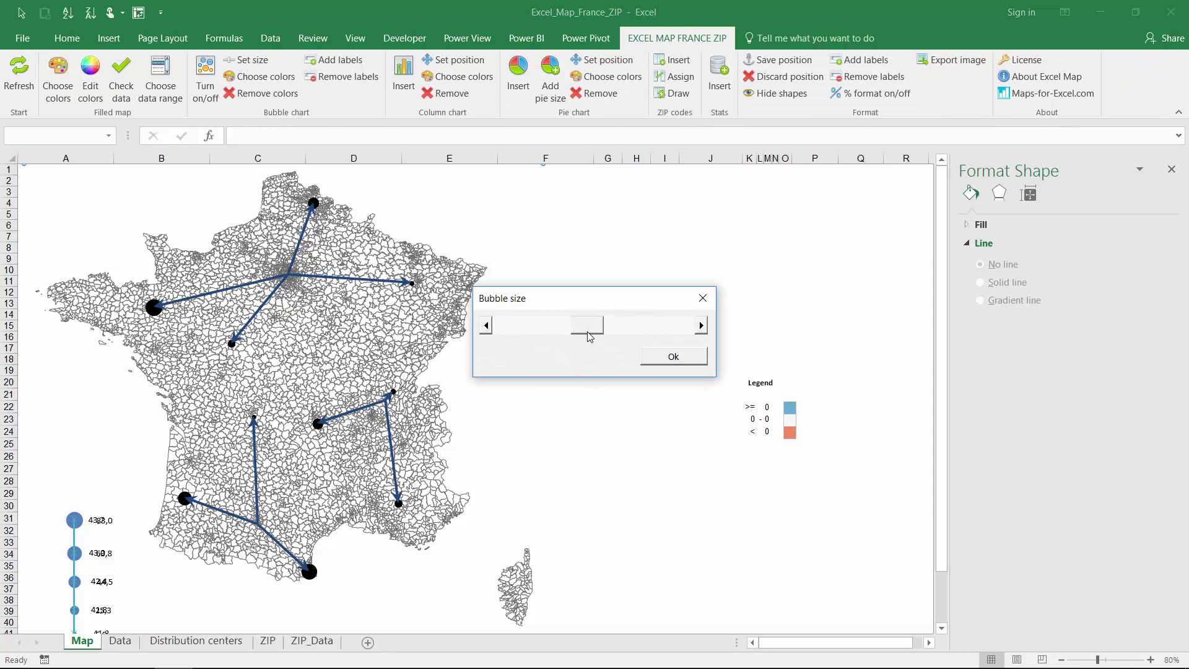
{"action": "left_click_drag", "start_coordinate": [589, 337], "coordinate": [637, 350]}
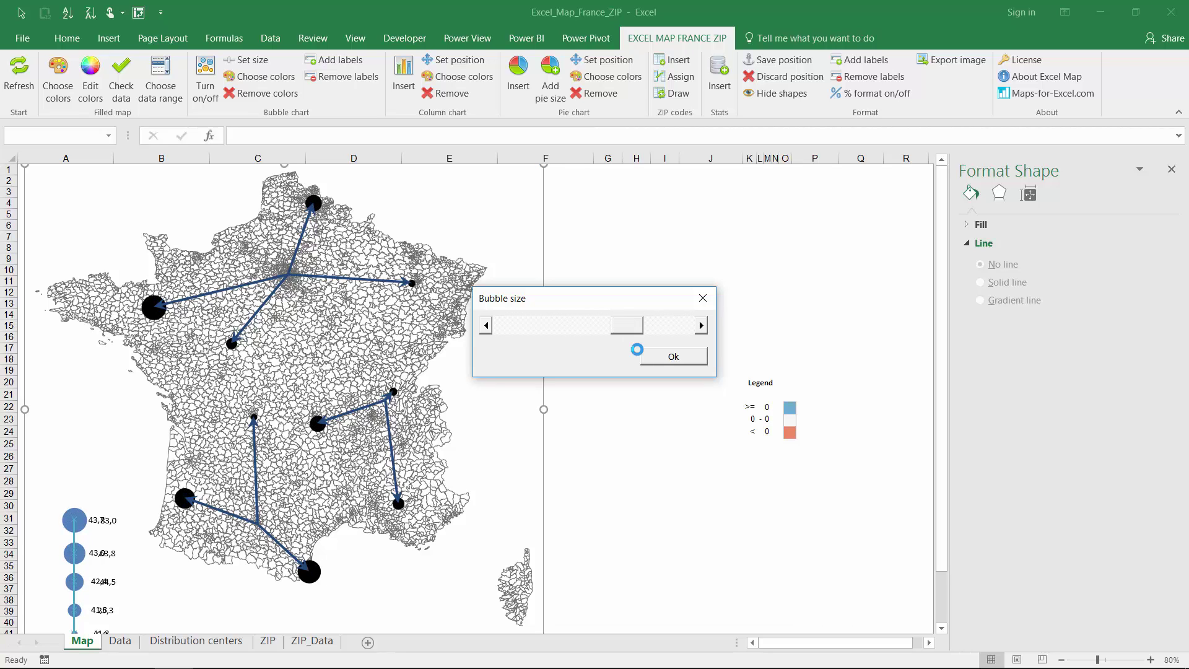
{"action": "left_click", "coordinate": [665, 362]}
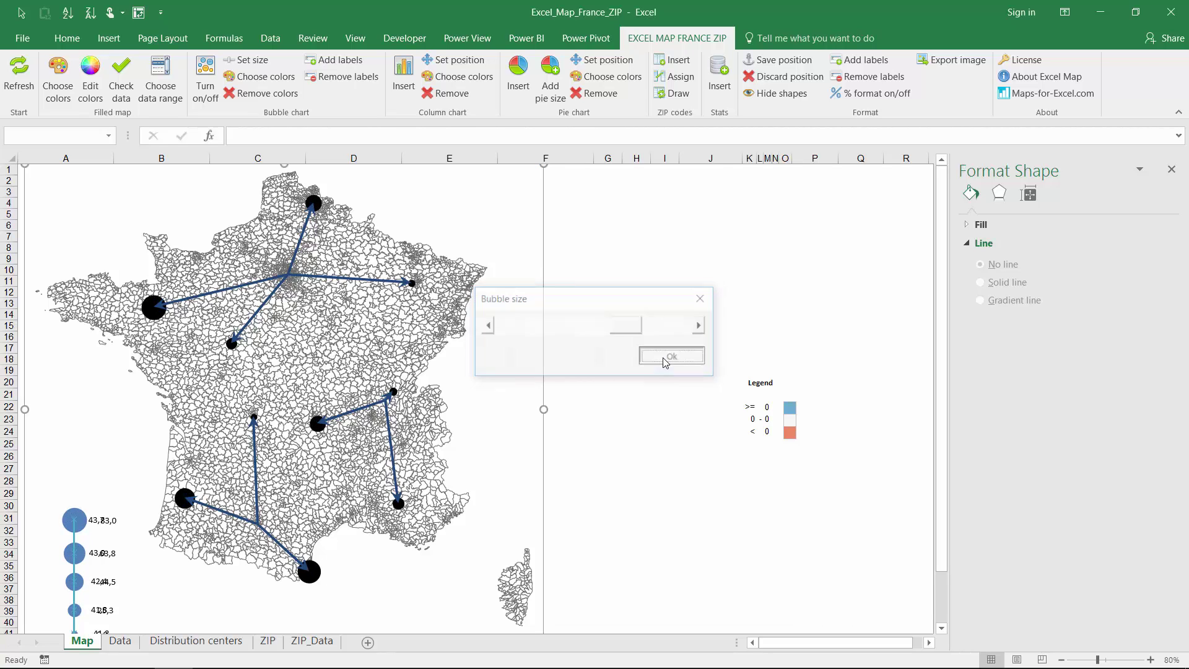
{"action": "left_click", "coordinate": [649, 267]}
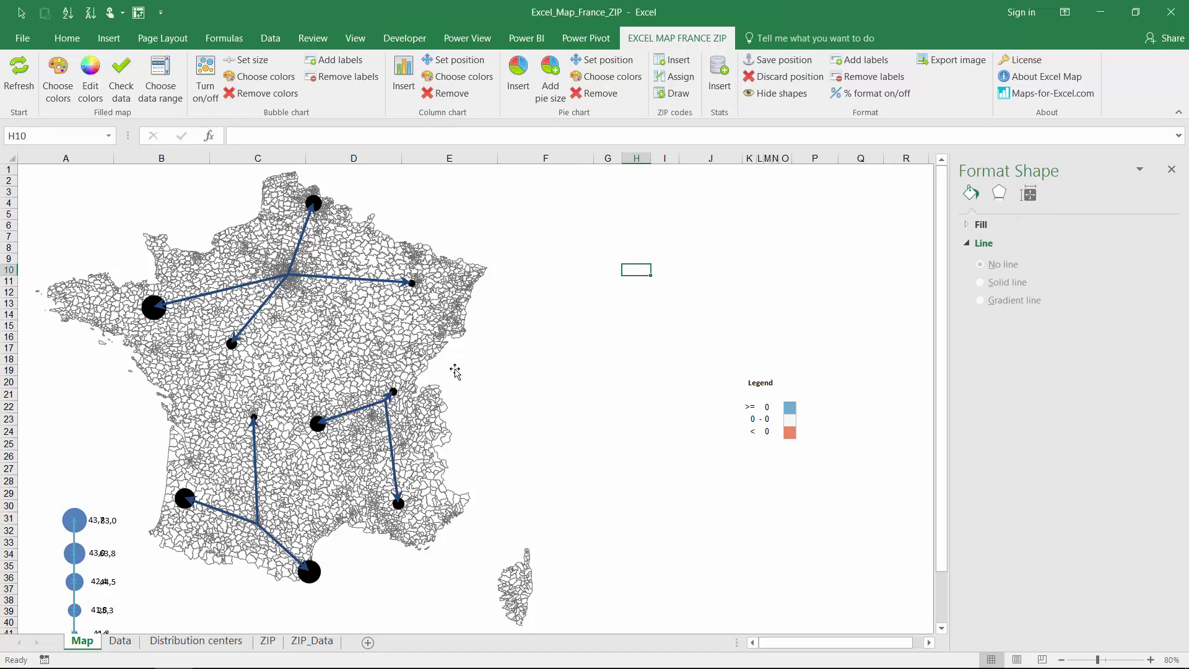
Step: Filter the Legenda series out of the arrow chart, keeping only Wartosc, and deselect the chart
{"action": "left_click", "coordinate": [475, 364]}
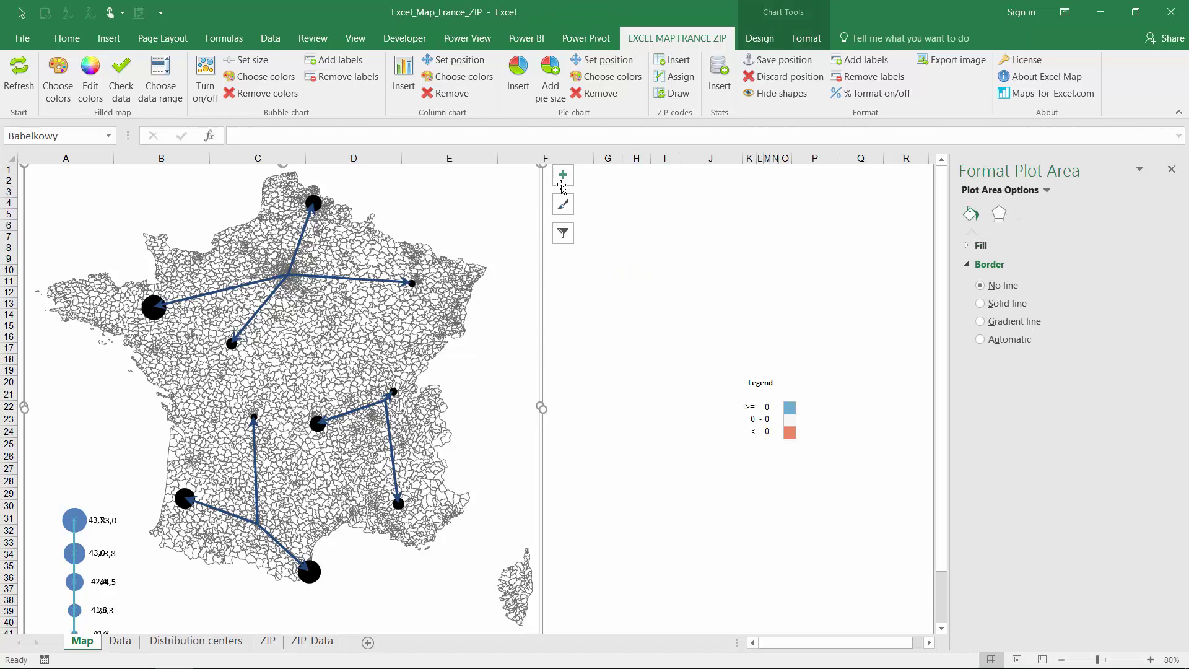
{"action": "left_click", "coordinate": [563, 234]}
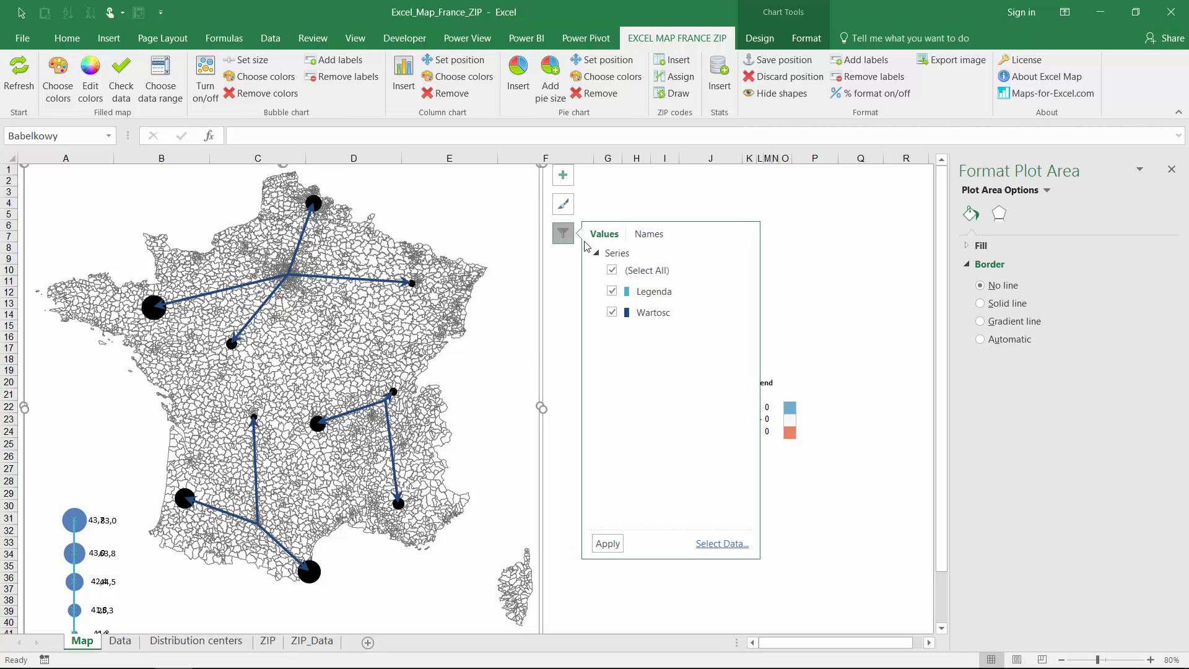
{"action": "left_click", "coordinate": [612, 291]}
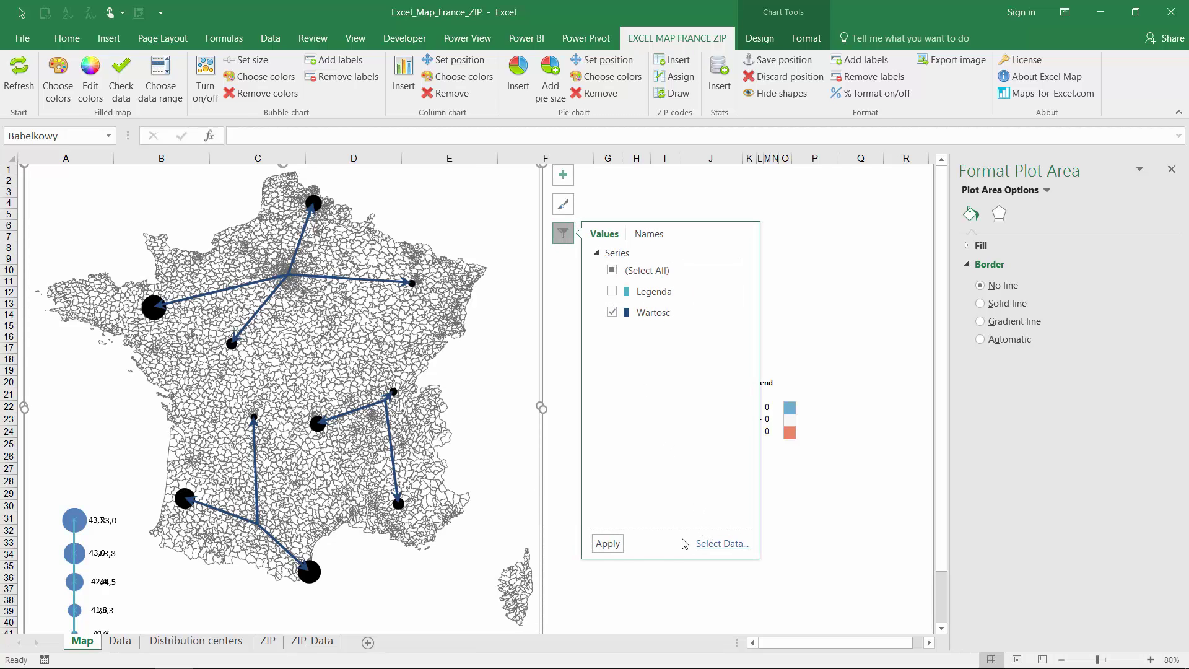
{"action": "left_click", "coordinate": [606, 544]}
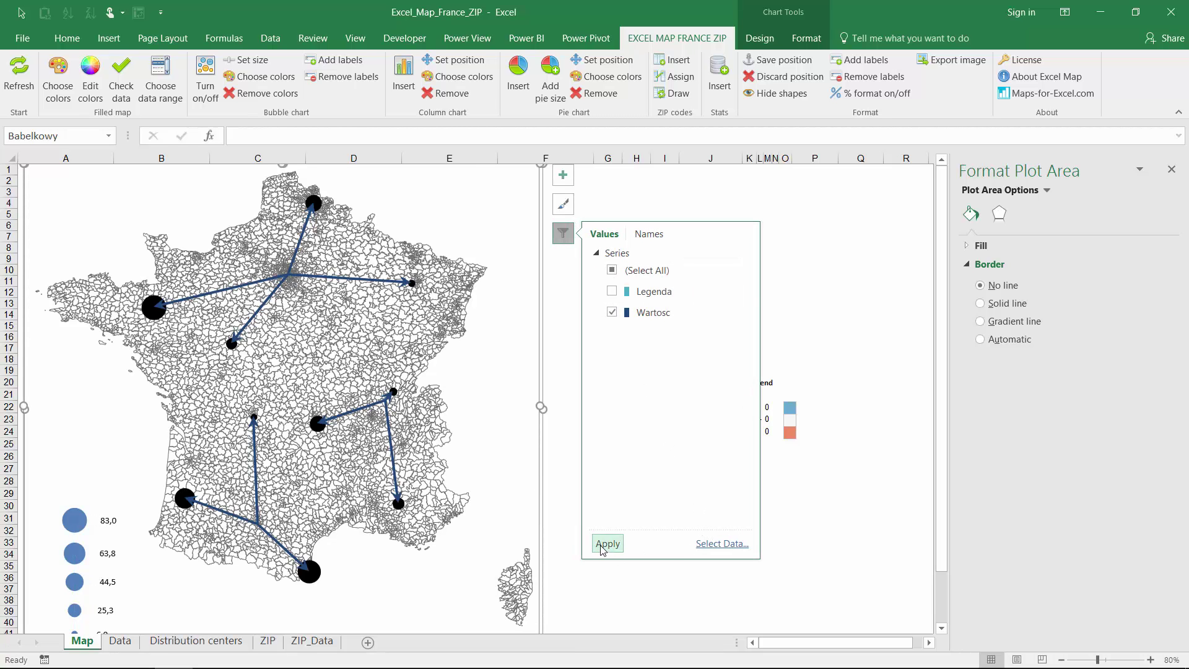
{"action": "left_click", "coordinate": [802, 229]}
{"action": "left_click", "coordinate": [664, 203]}
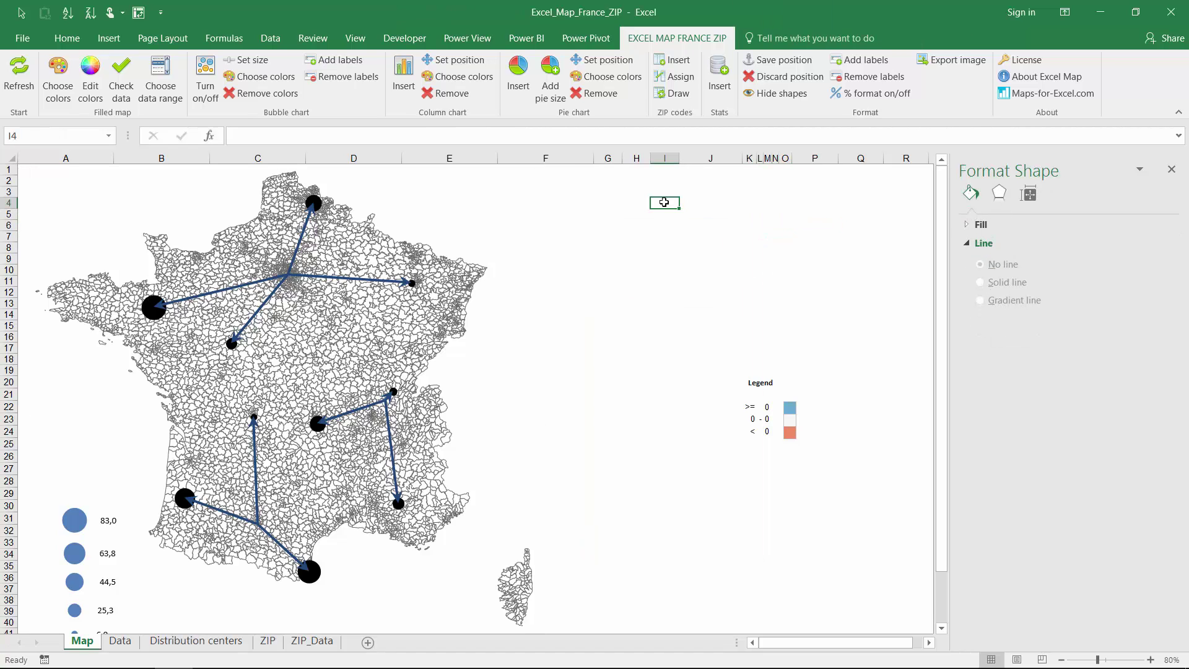